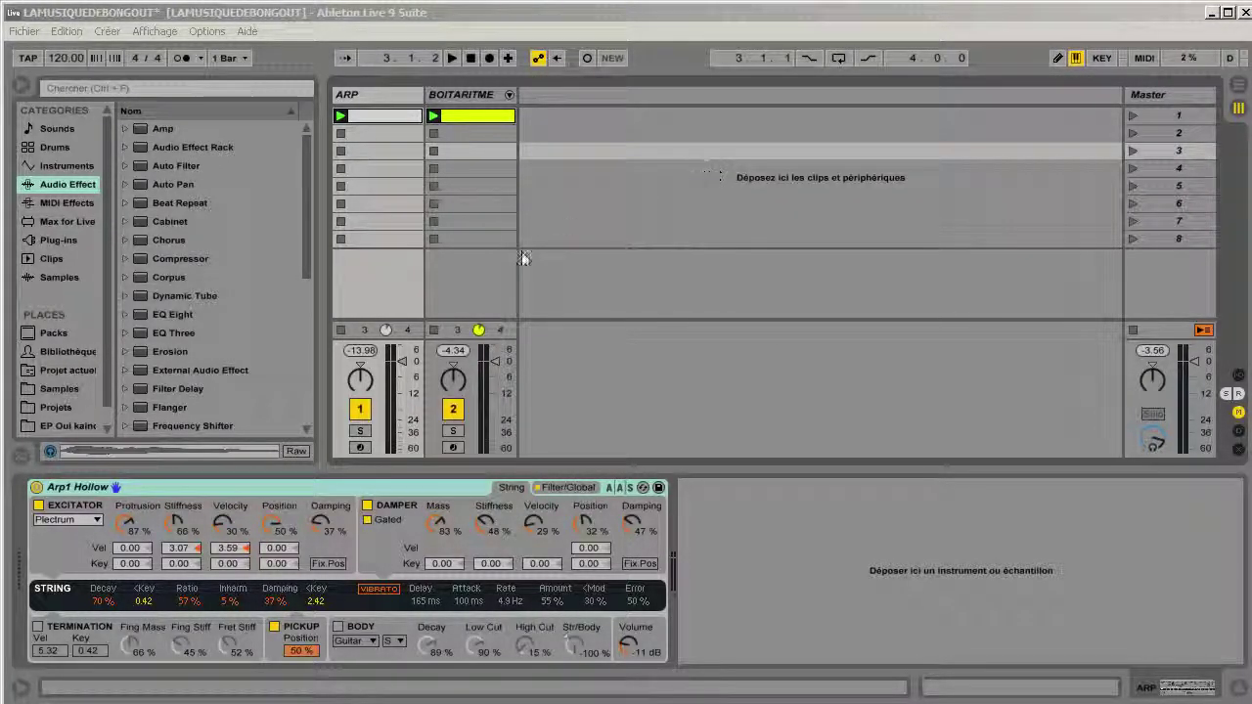
- Play the ARP and BOITARITME clips together briefly and stop playback
left_click(470, 117)
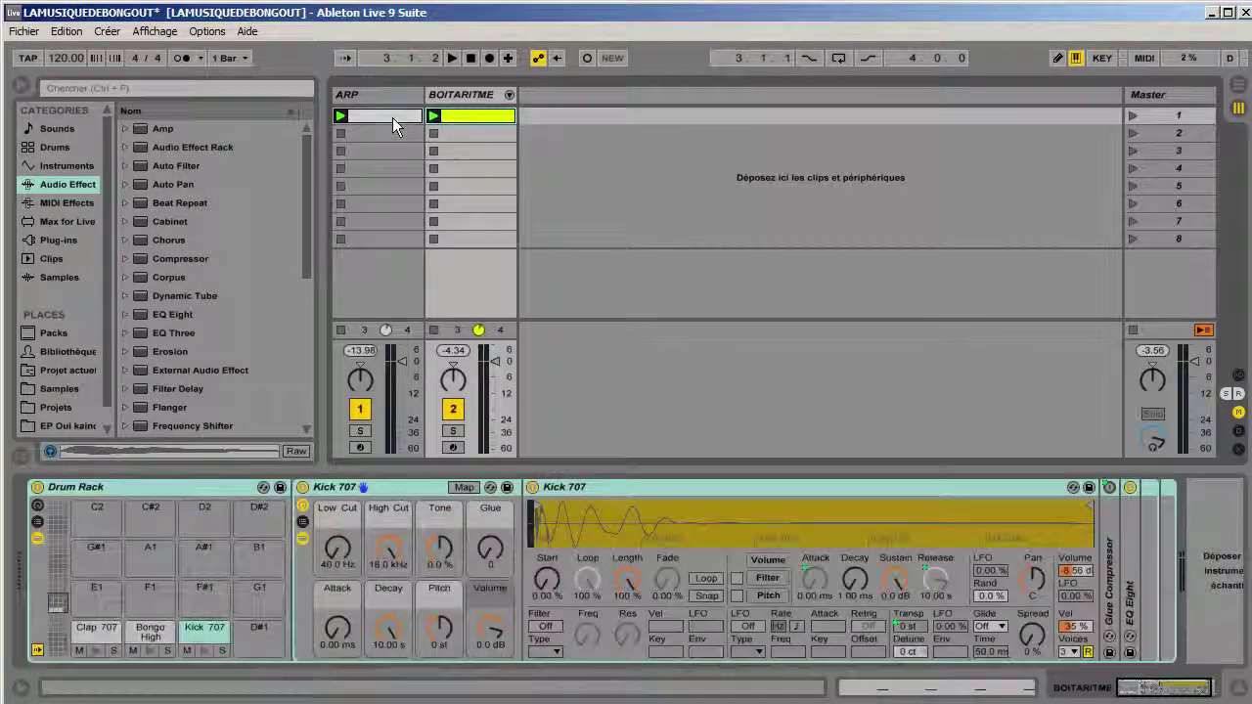
left_click(392, 118)
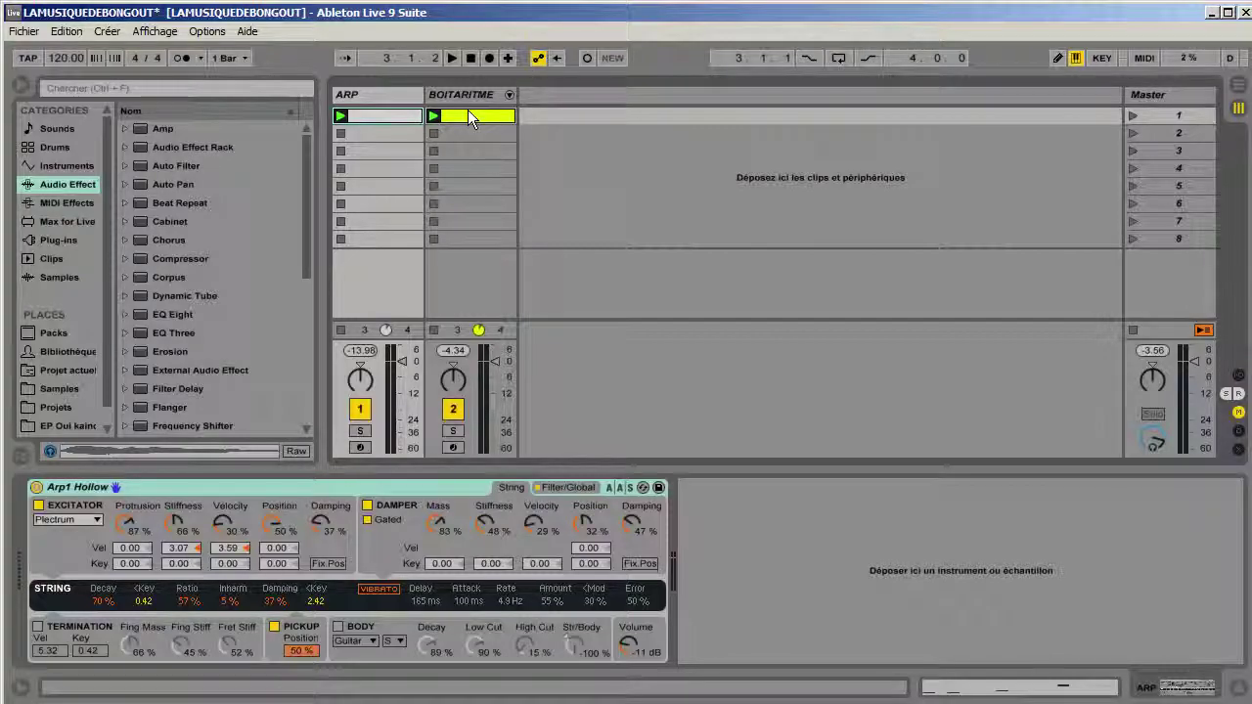
key("space")
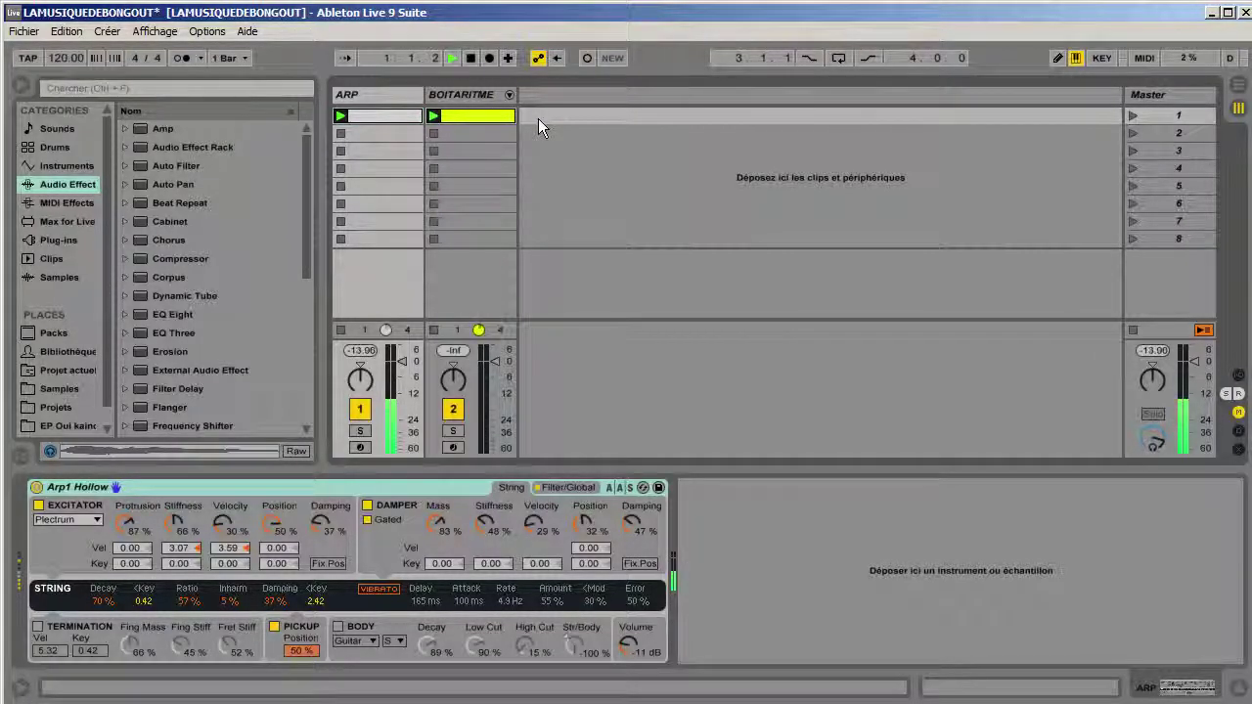
key("space")
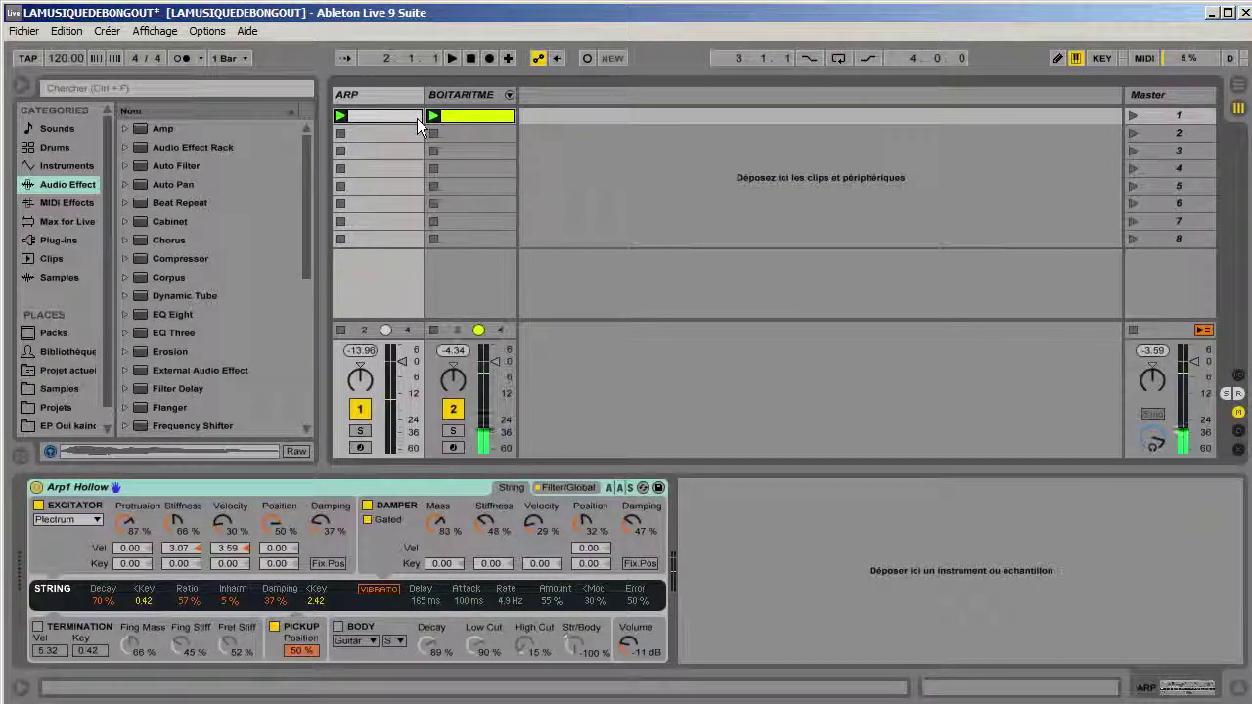
- Hide the device detail view, stop the launched clips and select the ARP track
left_click(1237, 689)
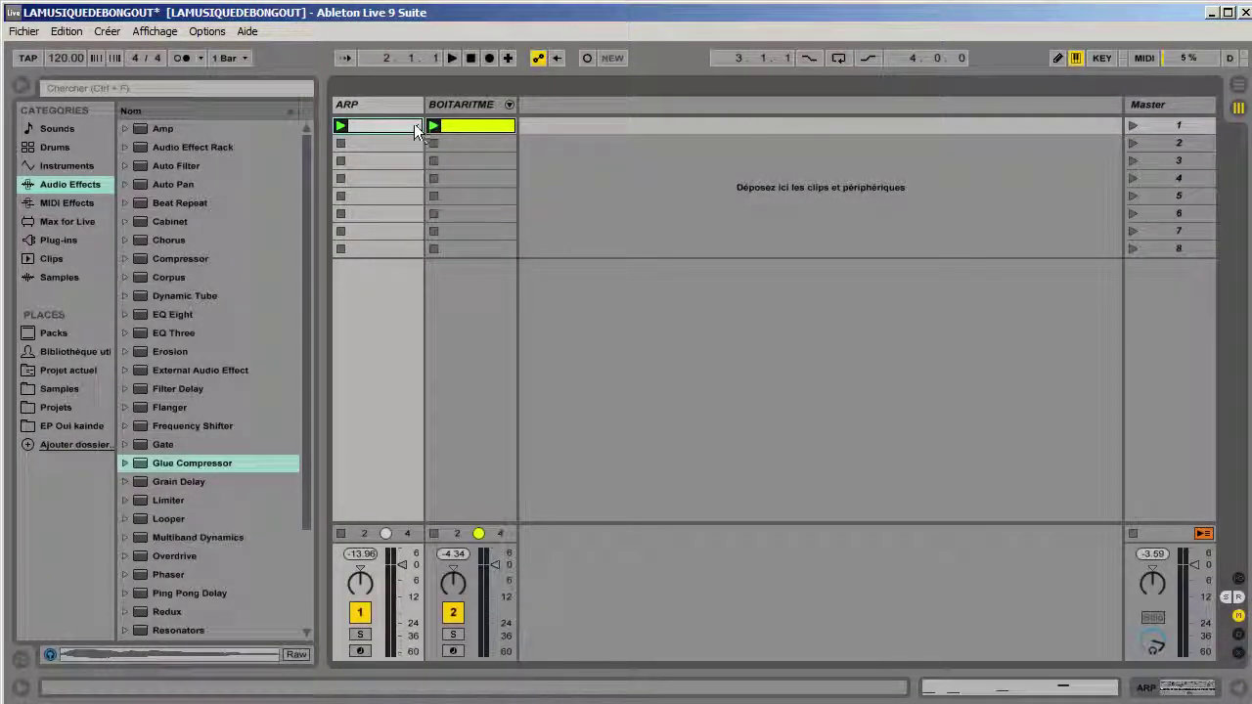
left_click(341, 178)
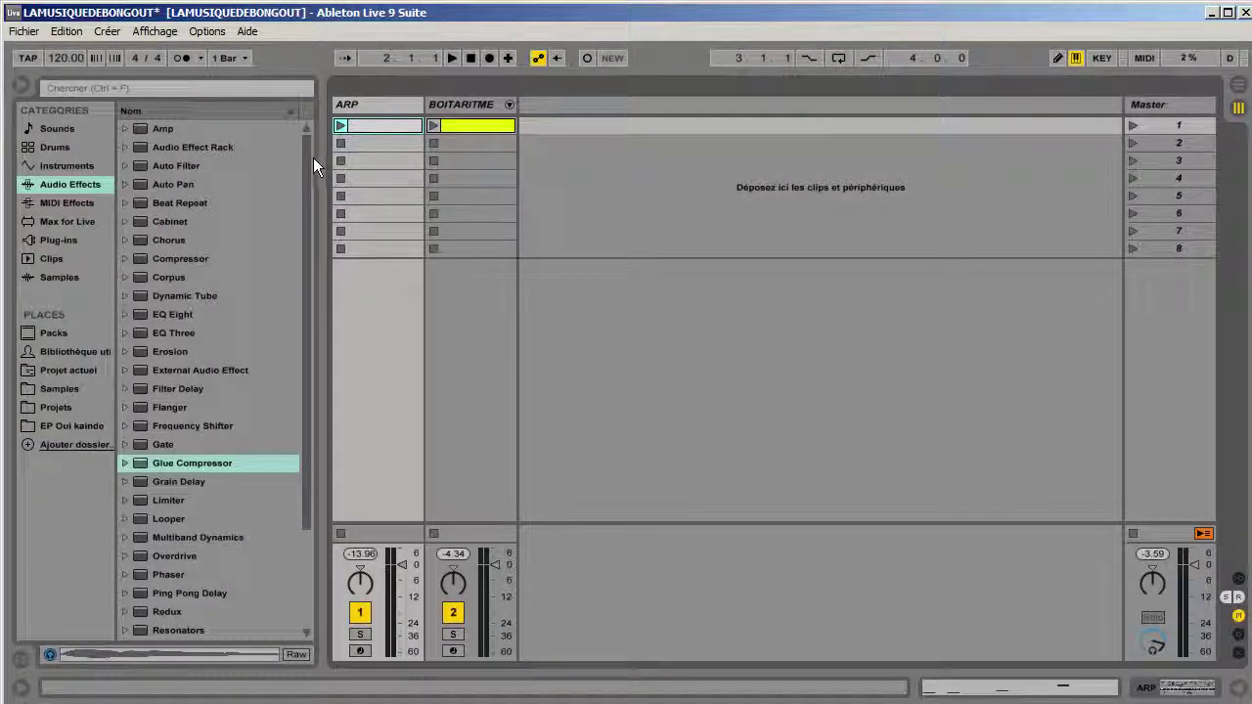
left_click(360, 108)
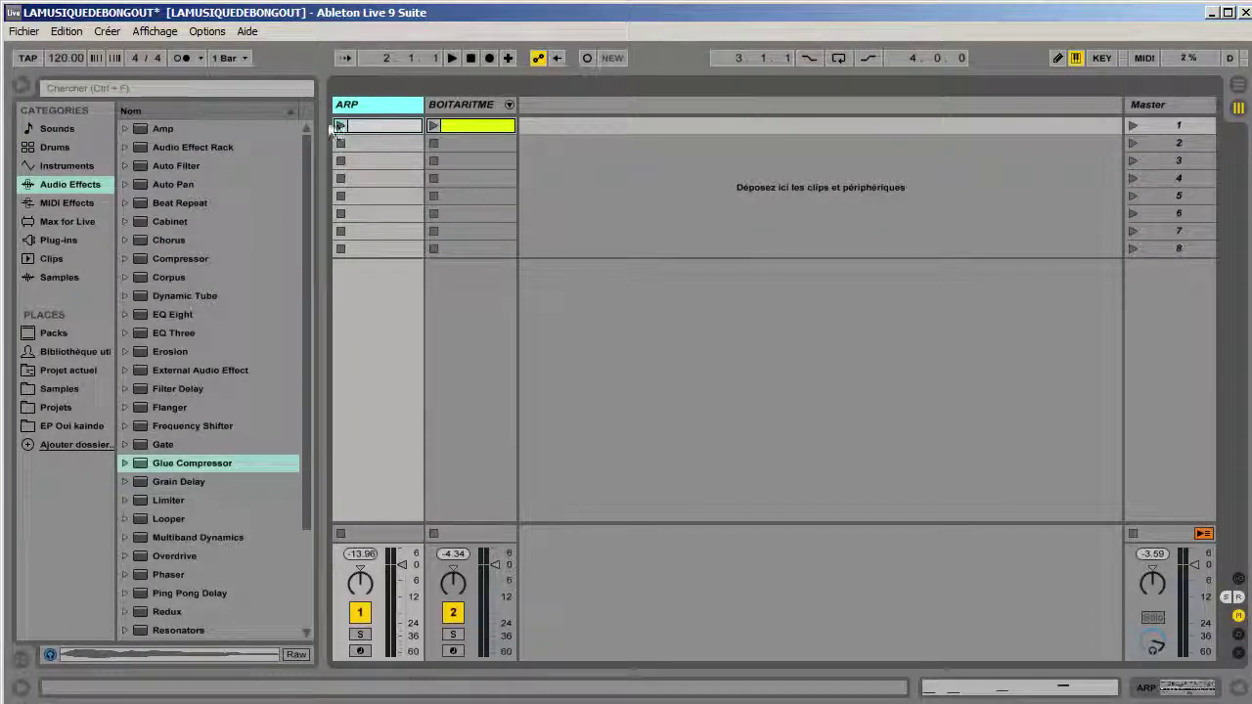
- Browse the instruments and the Synth Keys sounds to examine the Arp1 Hollow preset, and collapse the folder again
left_click(67, 165)
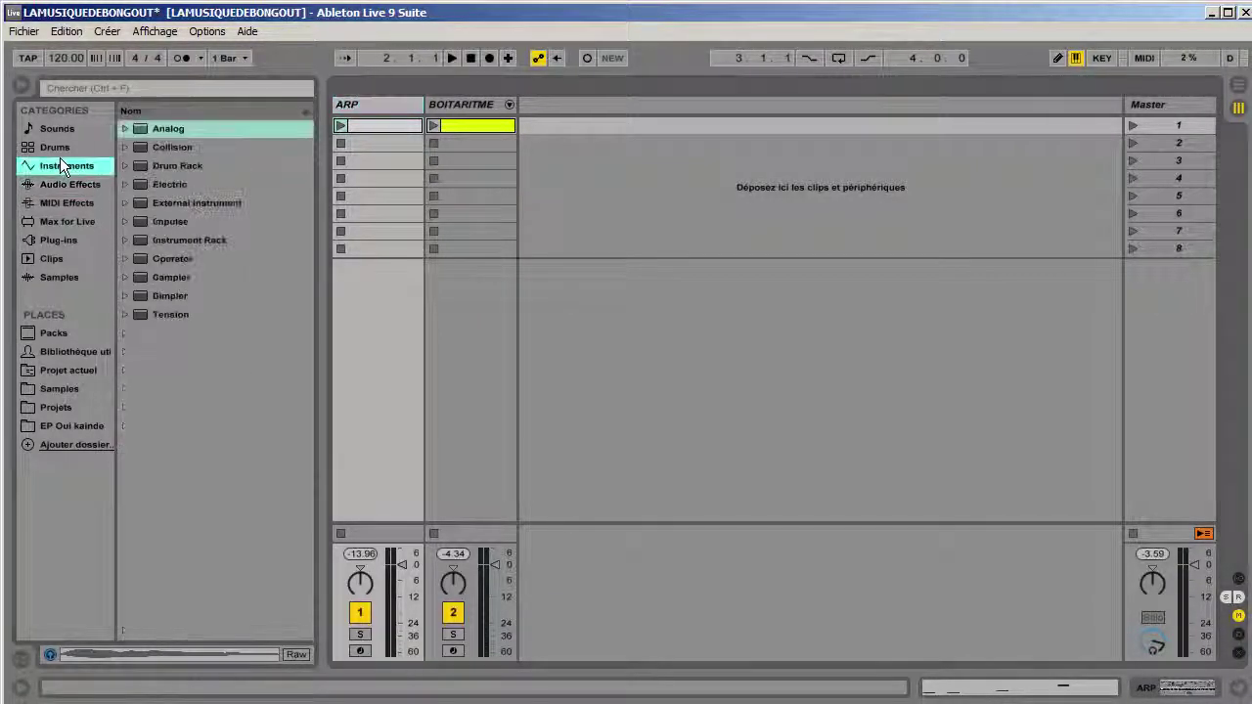
left_click(68, 129)
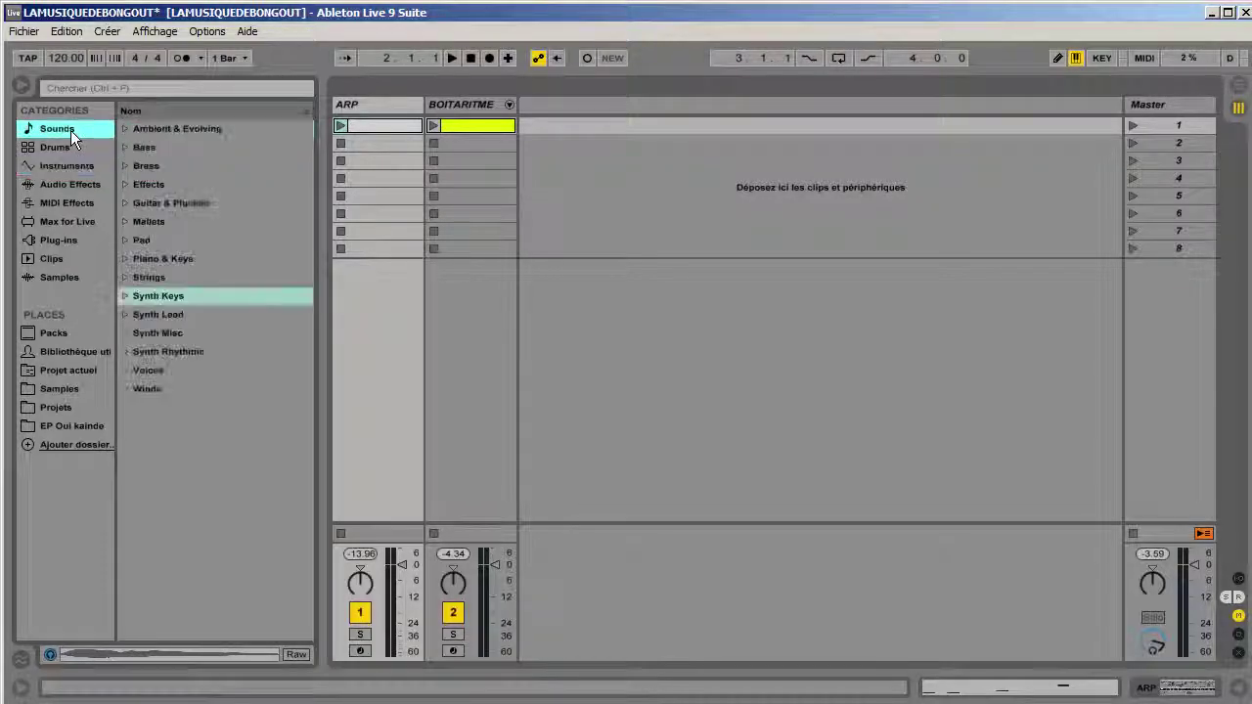
left_click(123, 296)
left_click(193, 319)
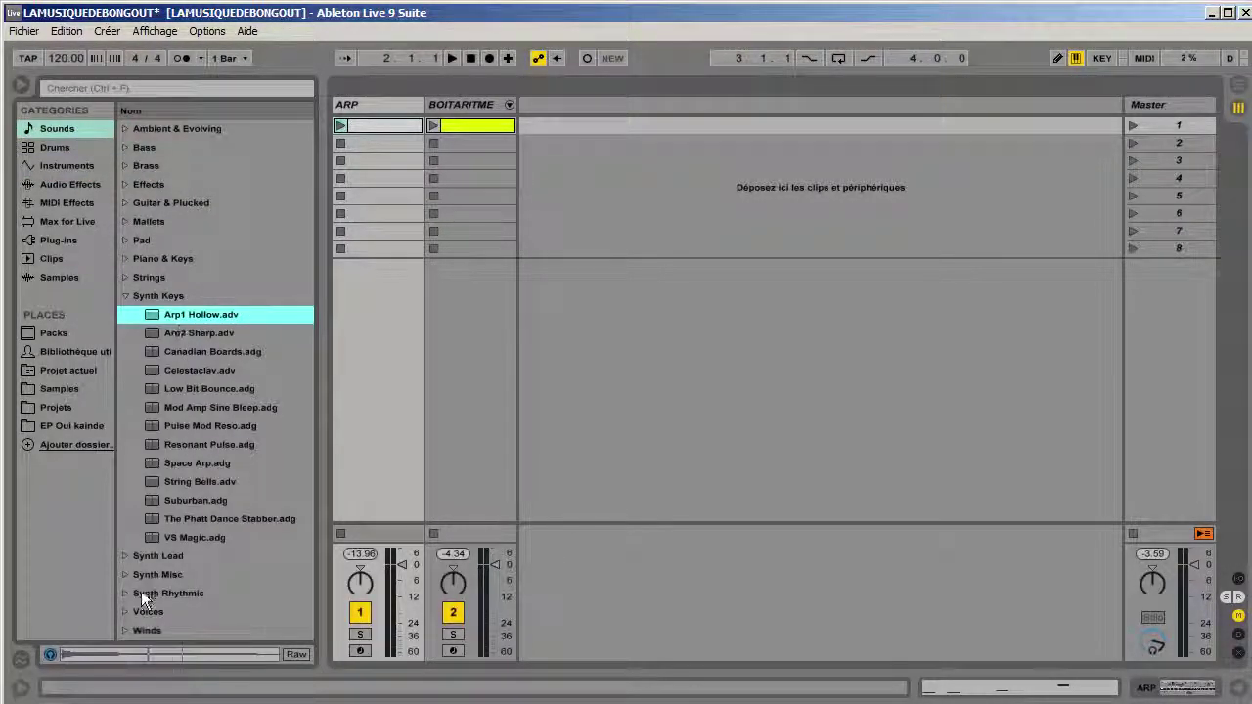
left_click(123, 297)
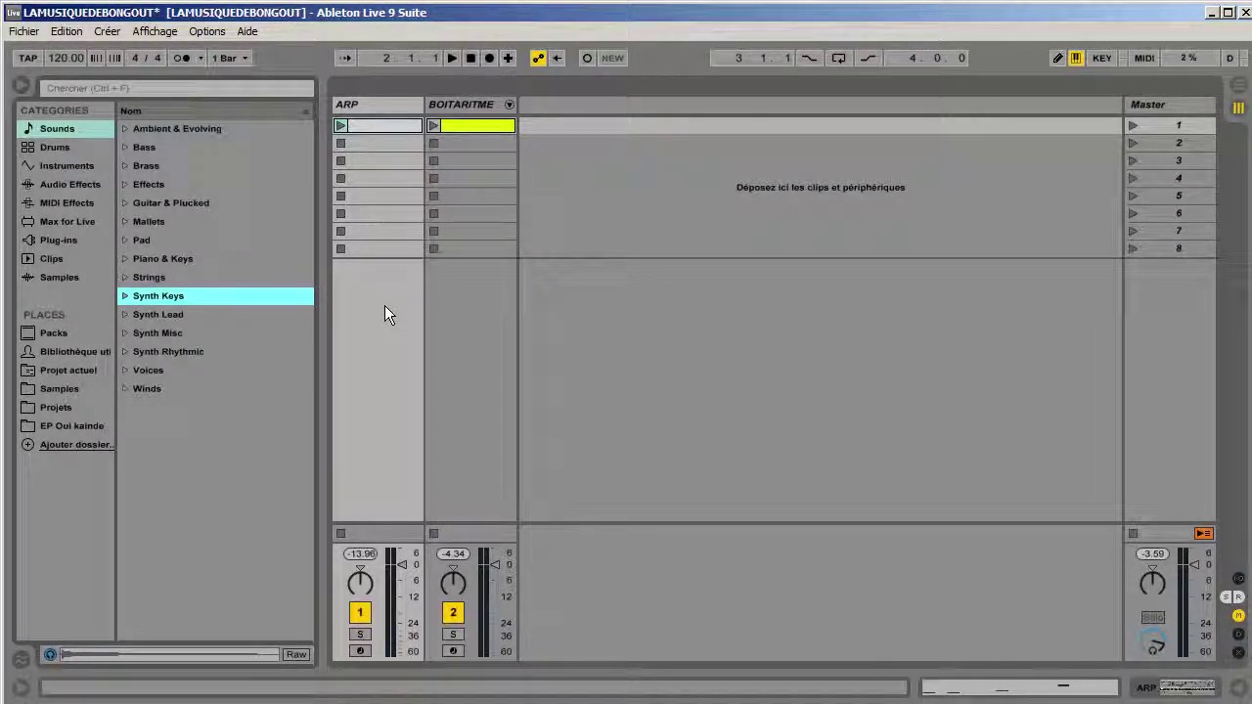
- Load the Massive plug-in from the 32bits plug-in folder onto a new MIDI track and close its window
left_click(64, 239)
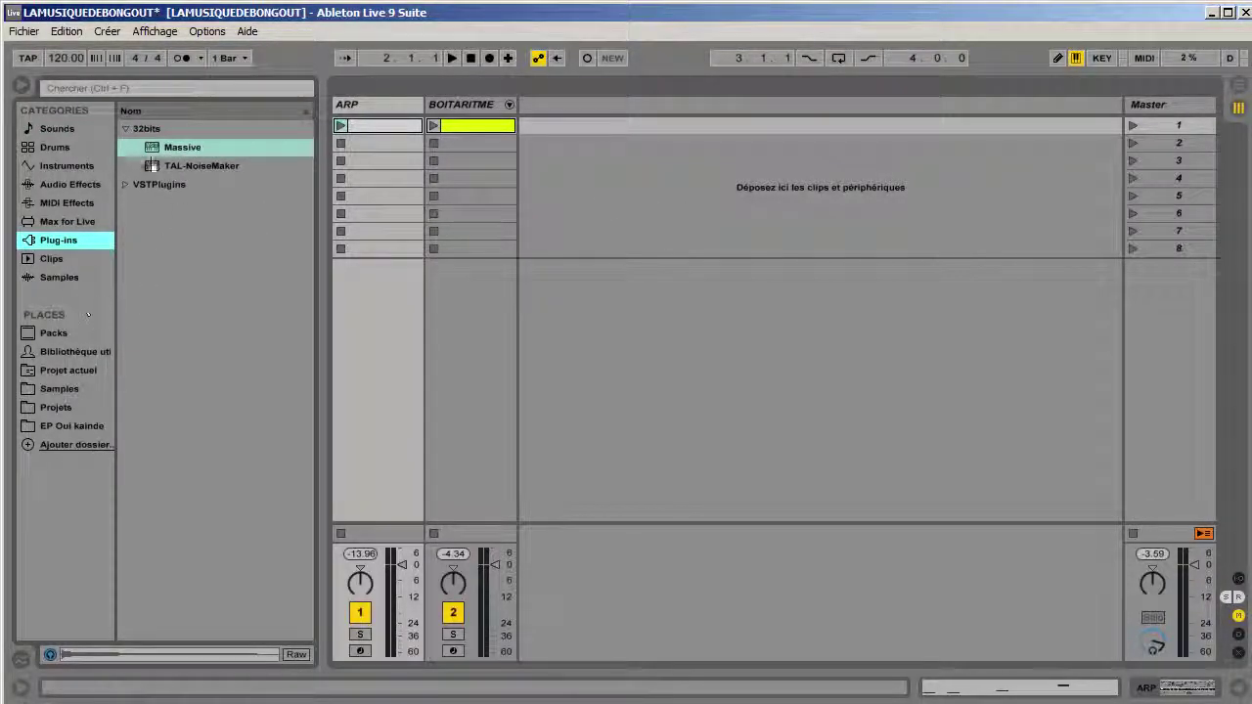
left_click(131, 184)
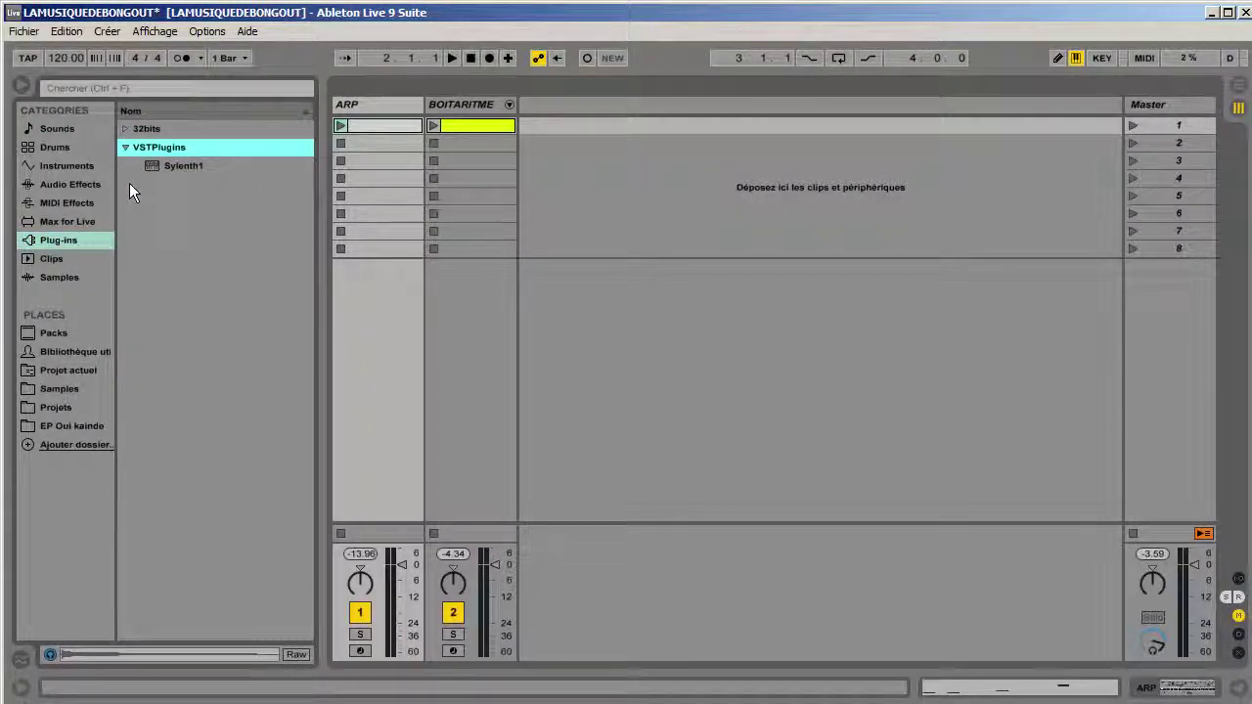
left_click(126, 129)
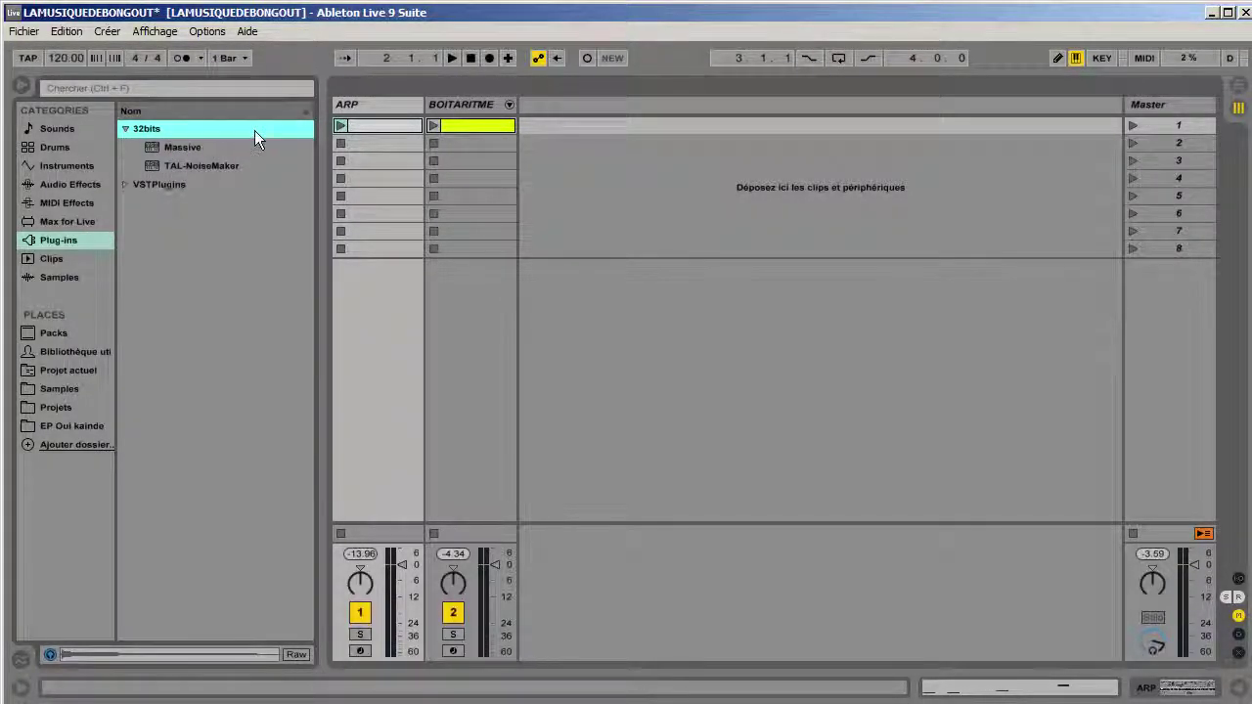
left_click(182, 149)
left_click_drag(181, 147, 206, 146)
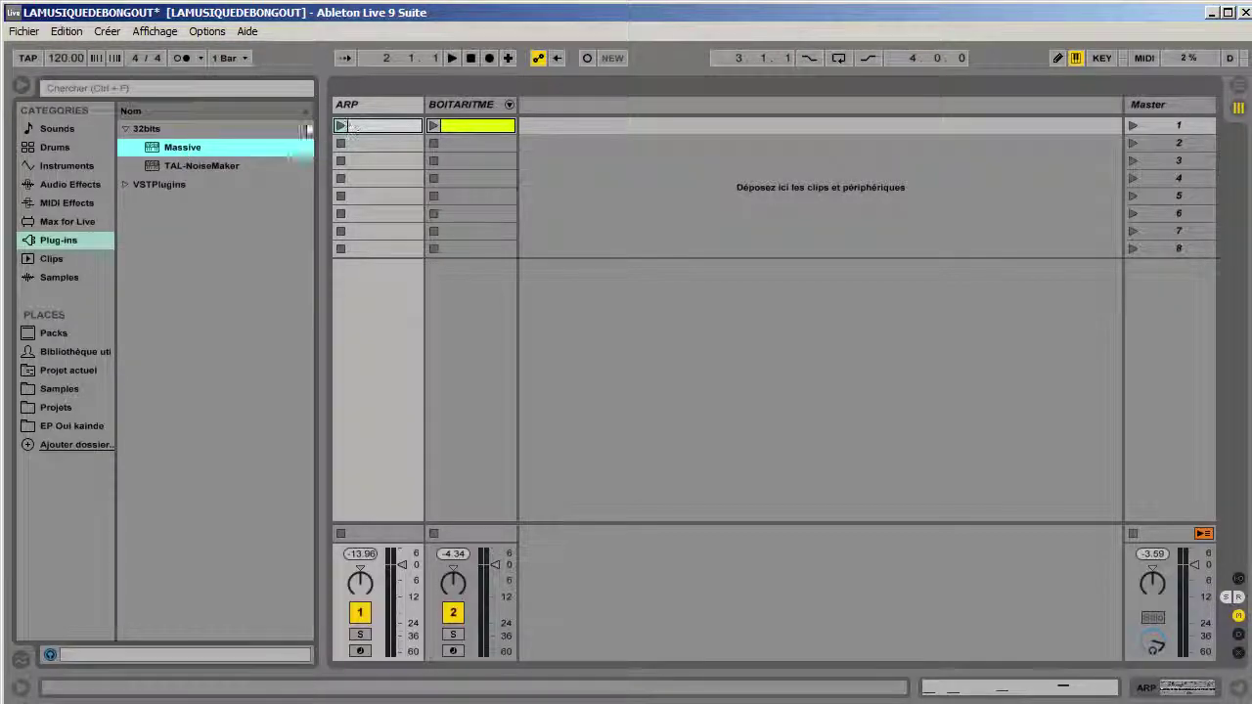
mouse_move(176, 147)
left_mouse_down()
mouse_move(341, 196)
mouse_move(614, 115)
mouse_move(609, 57)
mouse_move(598, 58)
left_mouse_up()
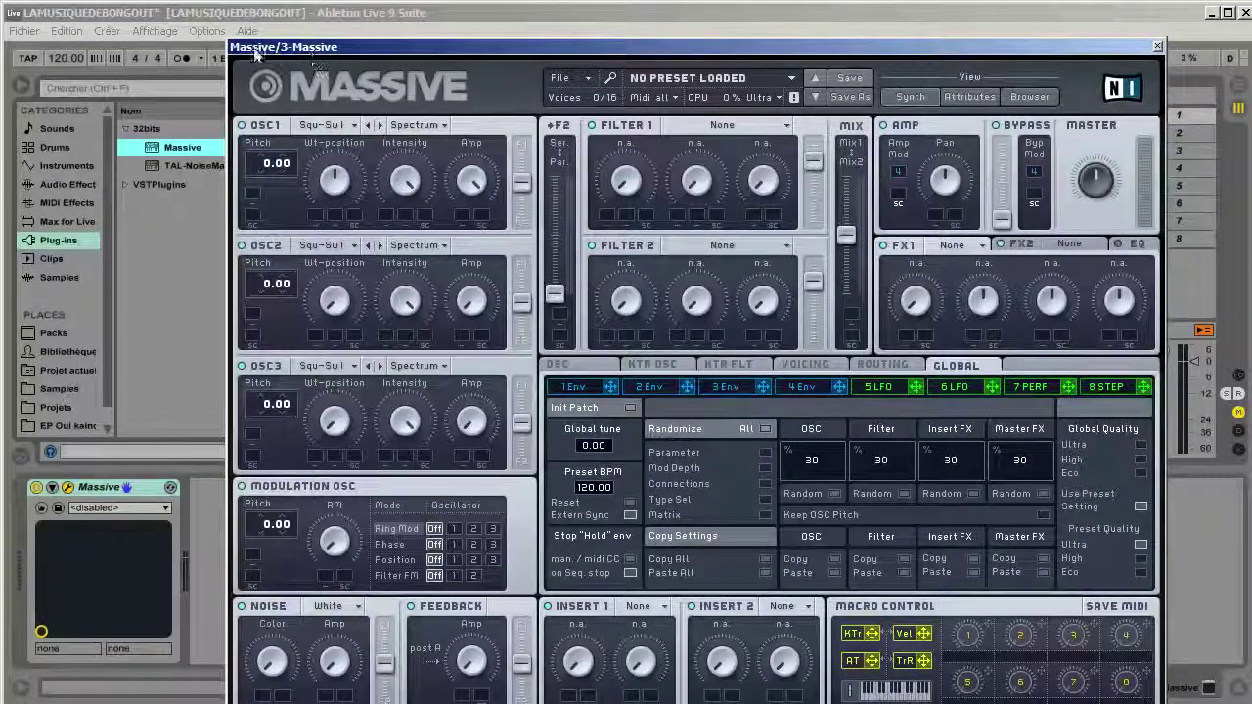
left_click_drag(332, 46, 287, 27)
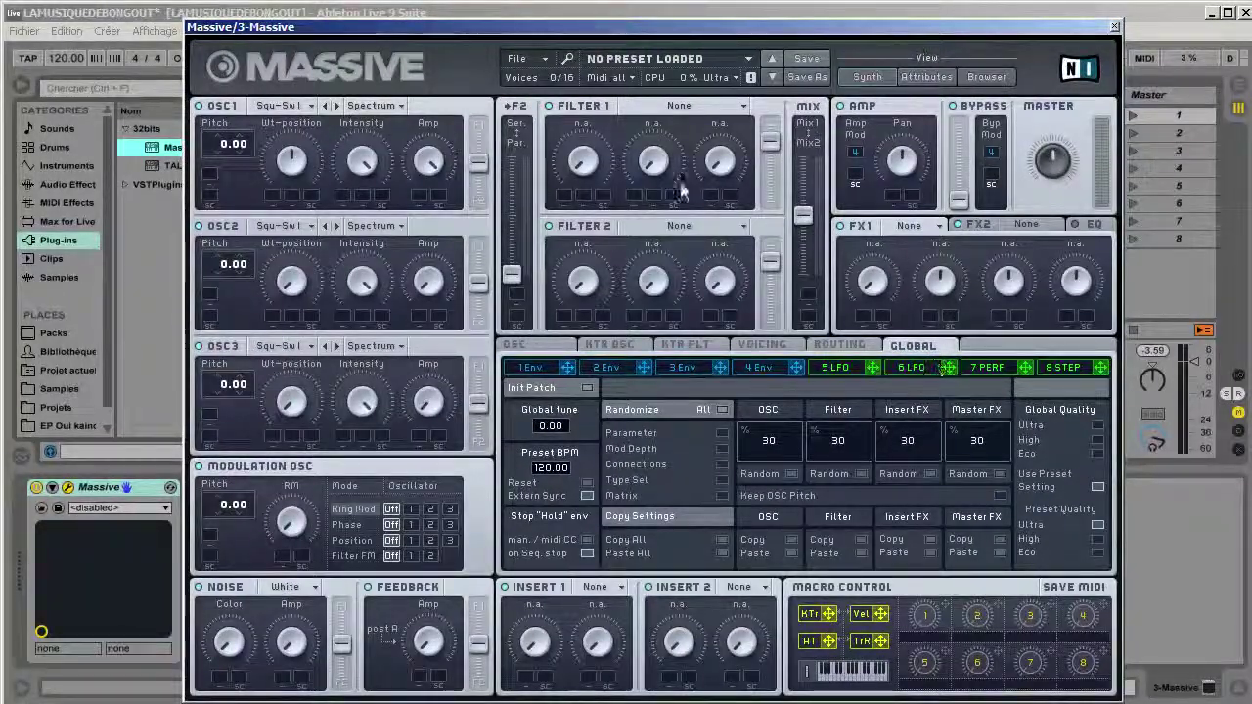
left_click(1114, 27)
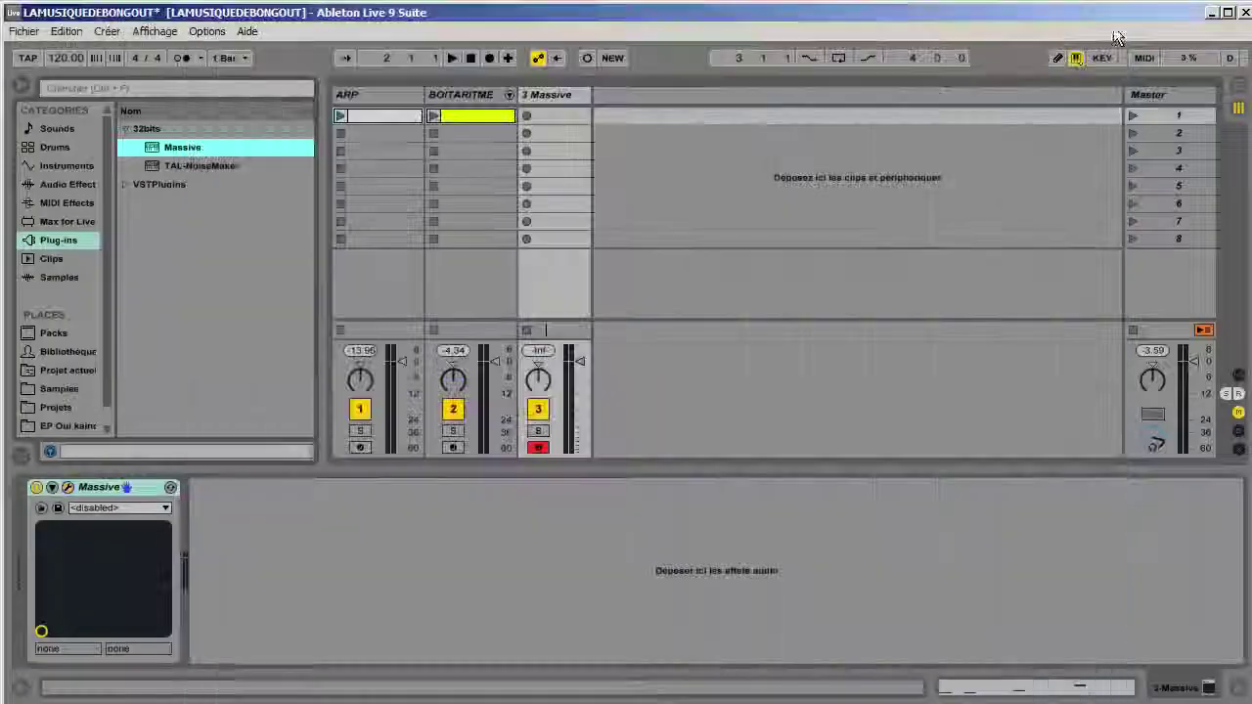
- Show the notes of the ARP track's clip in the clip editor
left_click(535, 95)
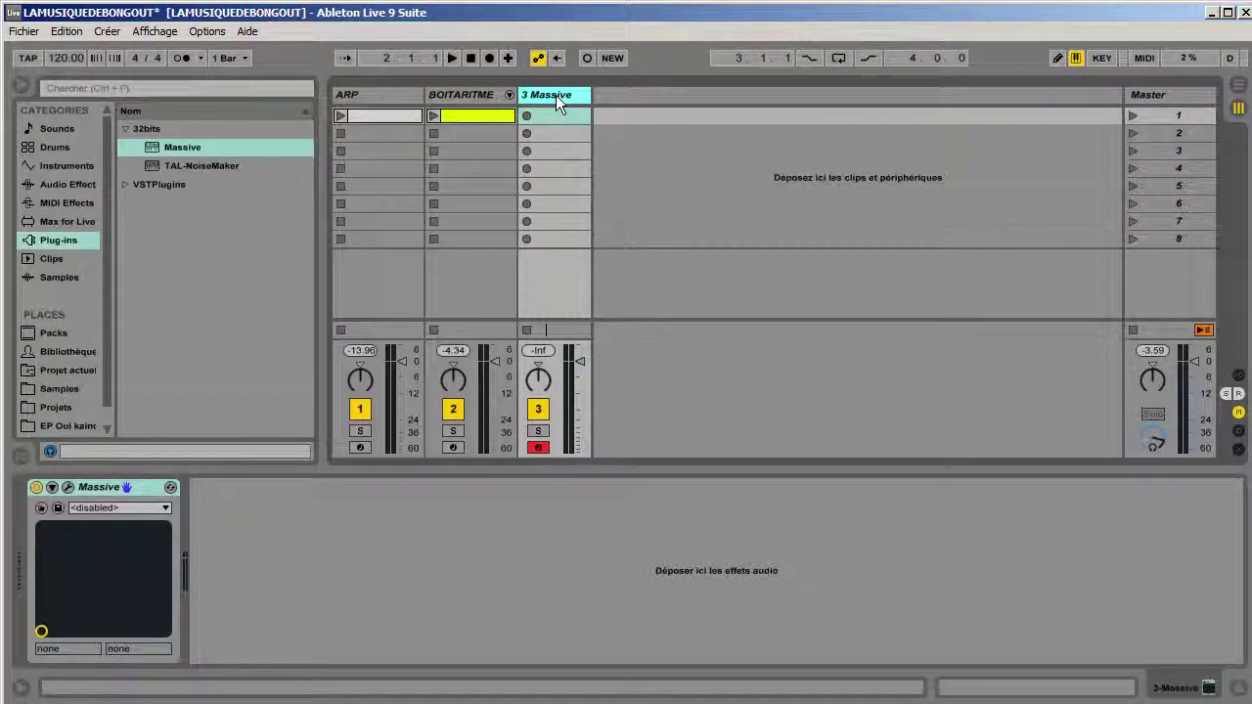
left_click(563, 117)
left_click(379, 115)
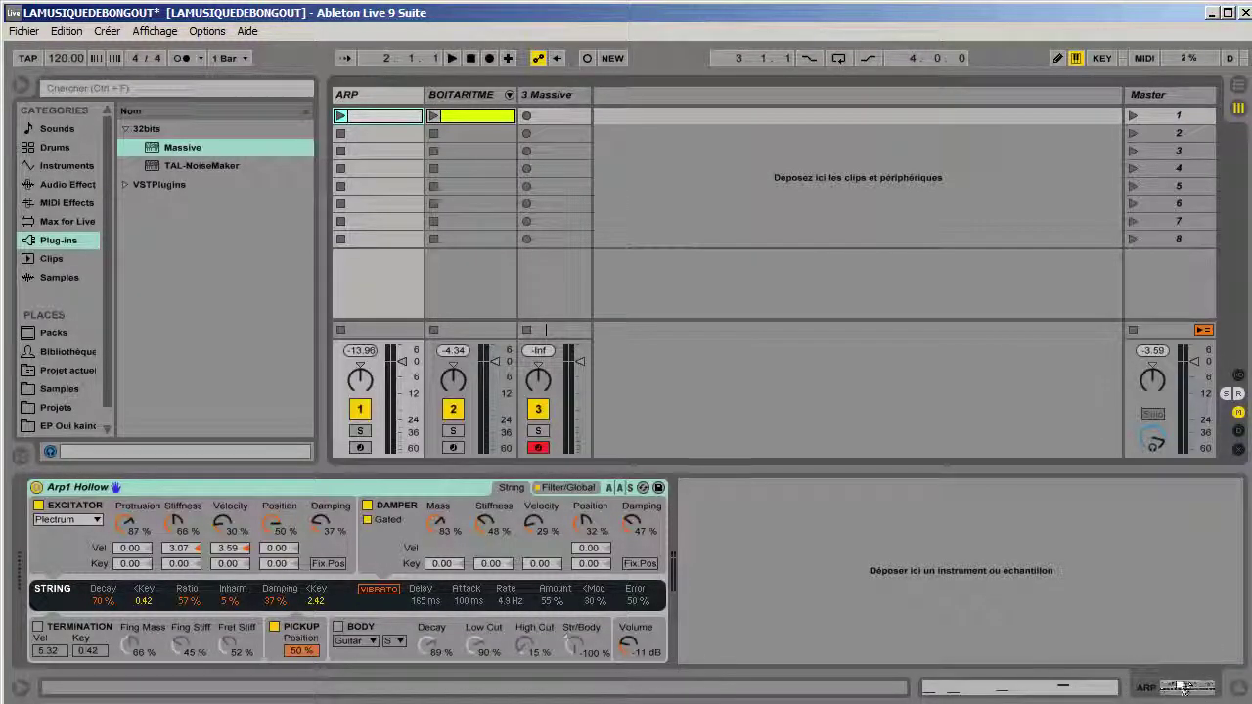
left_click(1042, 696)
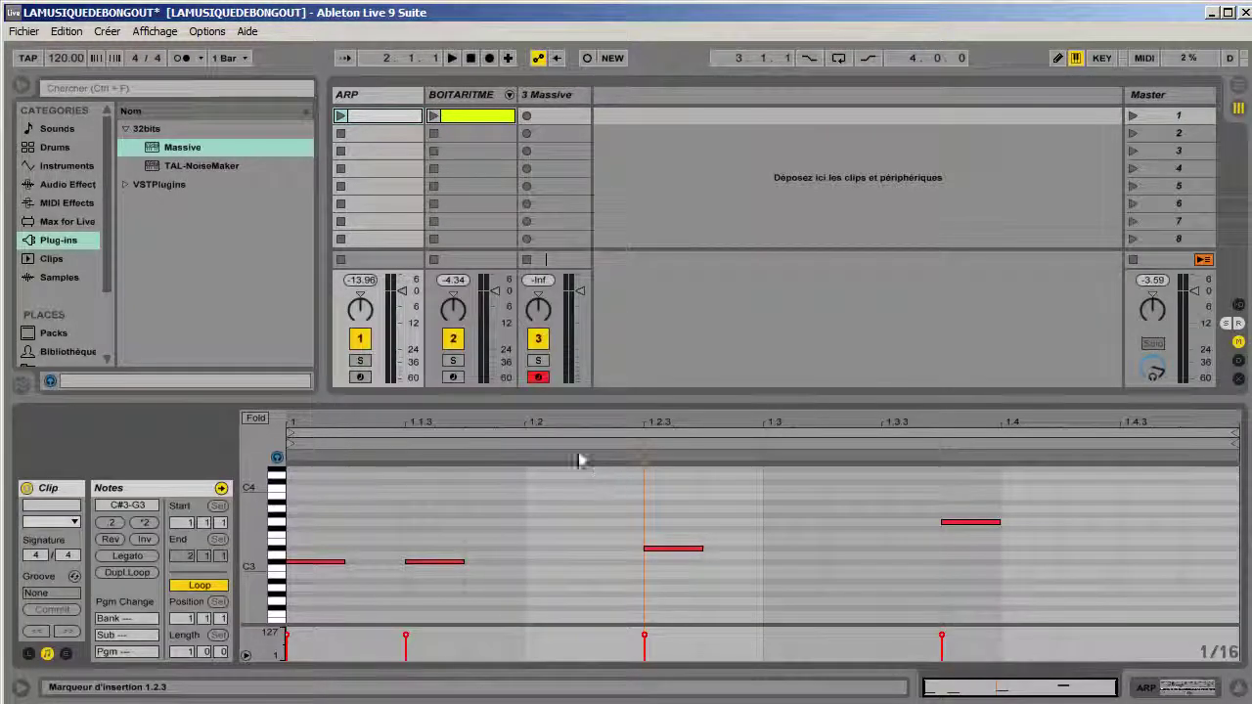
- Move the ARP clip down through slots 2 to 5 of its track and back to slot 1
left_click(385, 114)
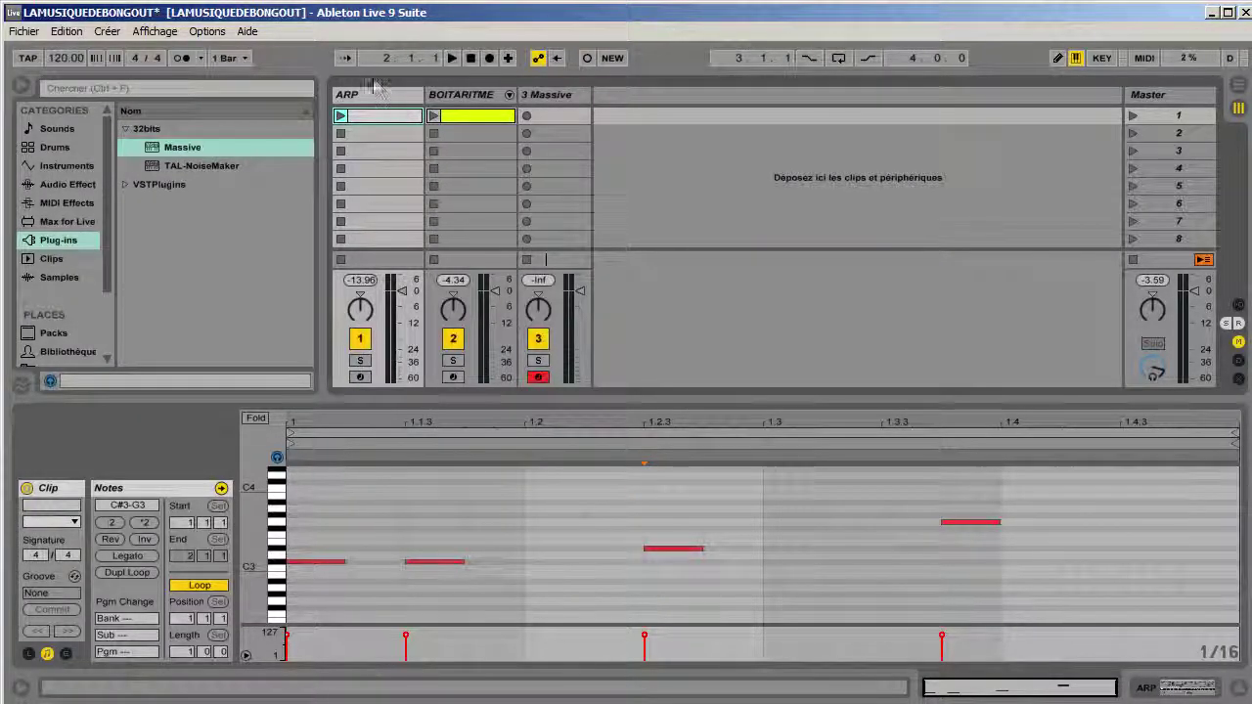
left_click(385, 134)
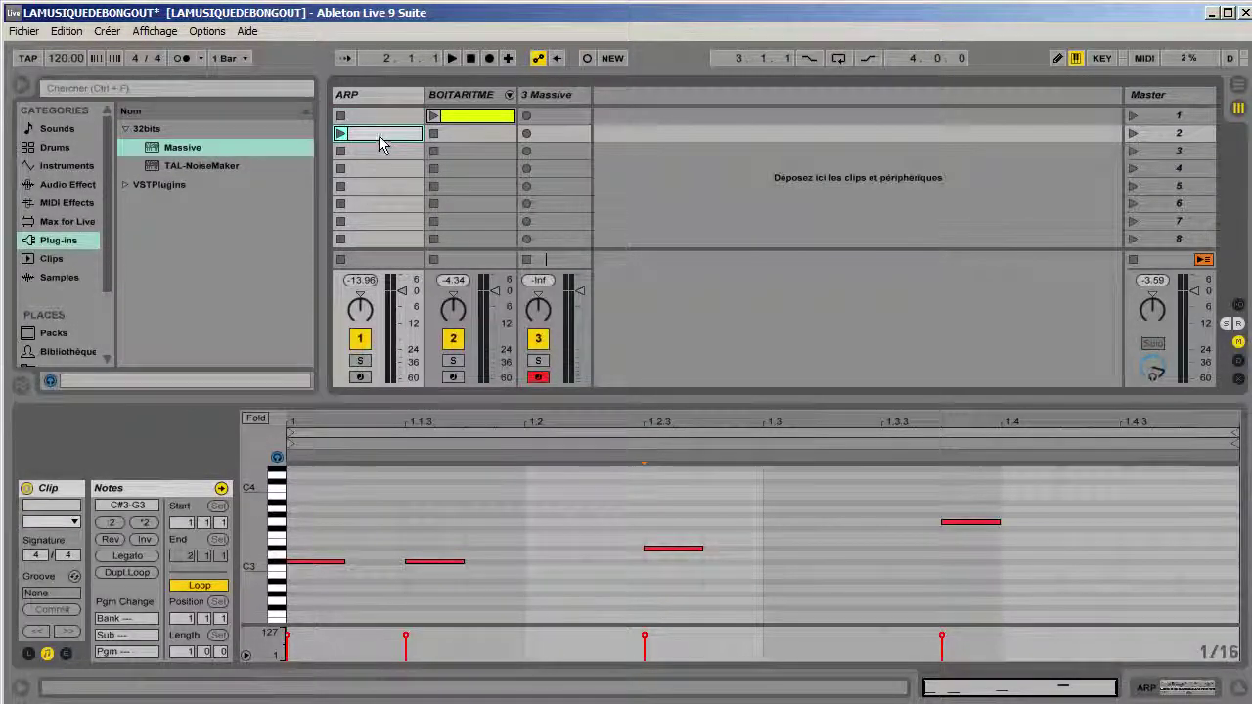
left_click(382, 150)
left_click(382, 170)
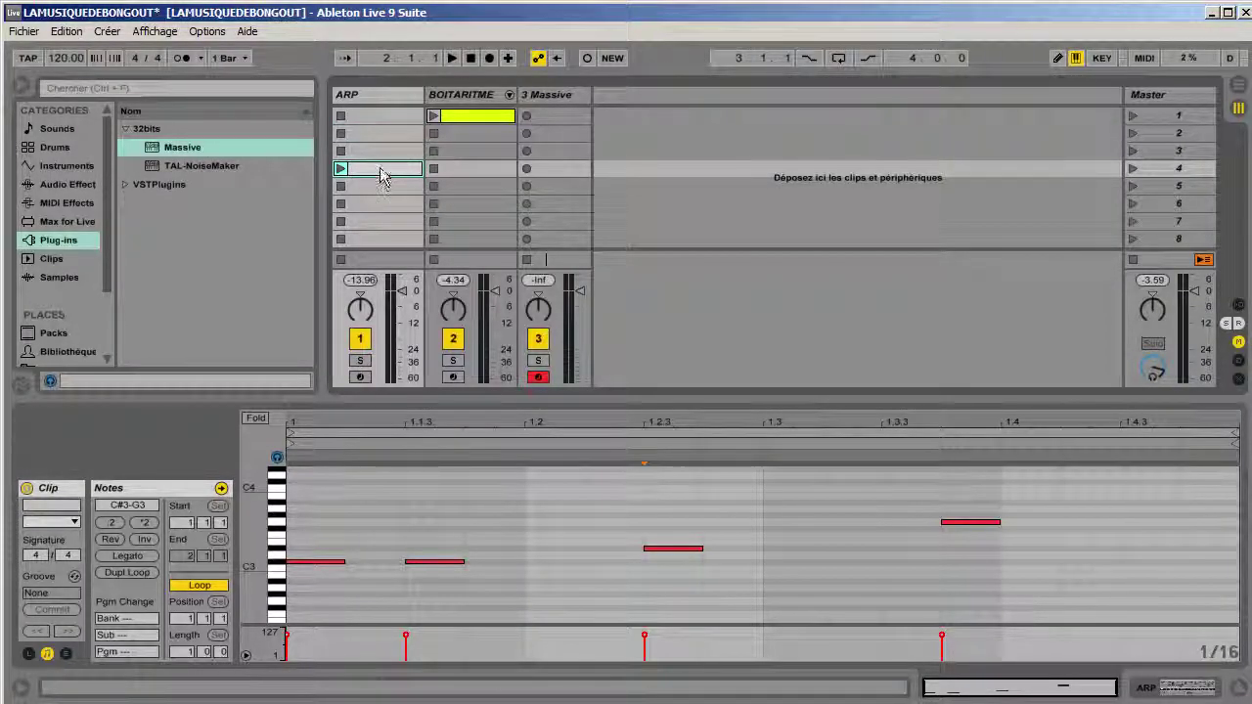
left_click(381, 116)
left_click(377, 134)
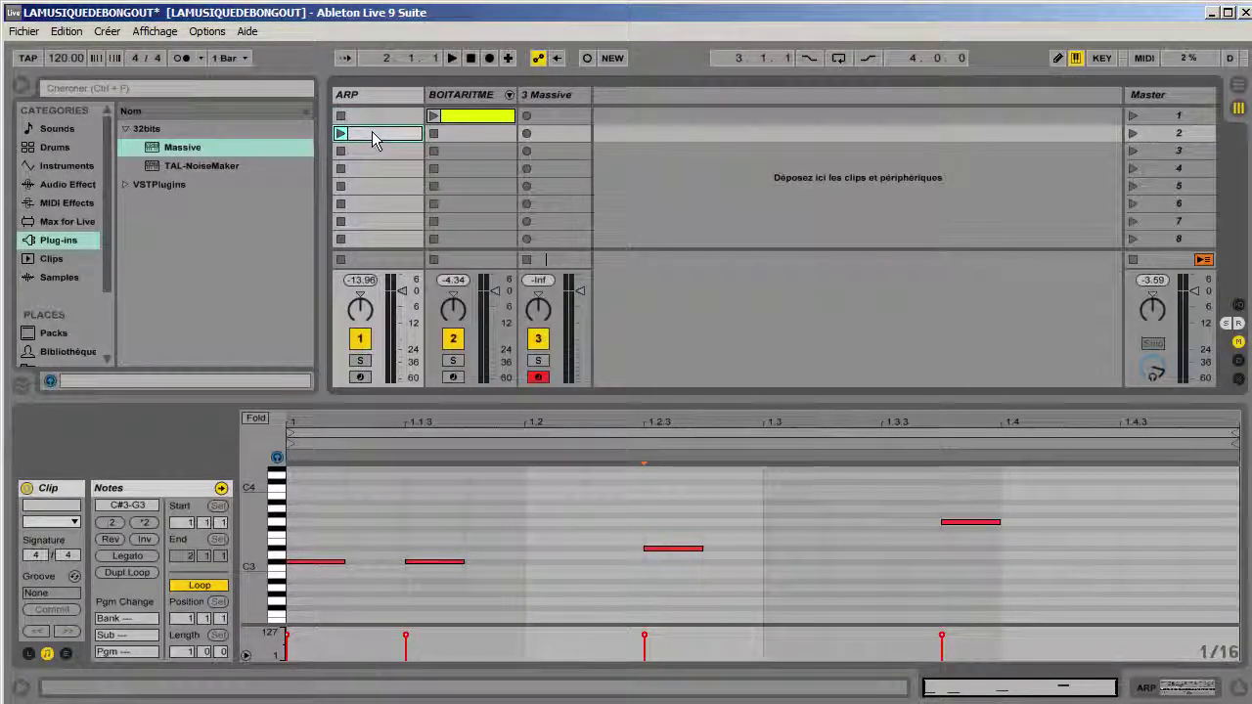
left_click(374, 150)
left_click(378, 169)
left_click(380, 186)
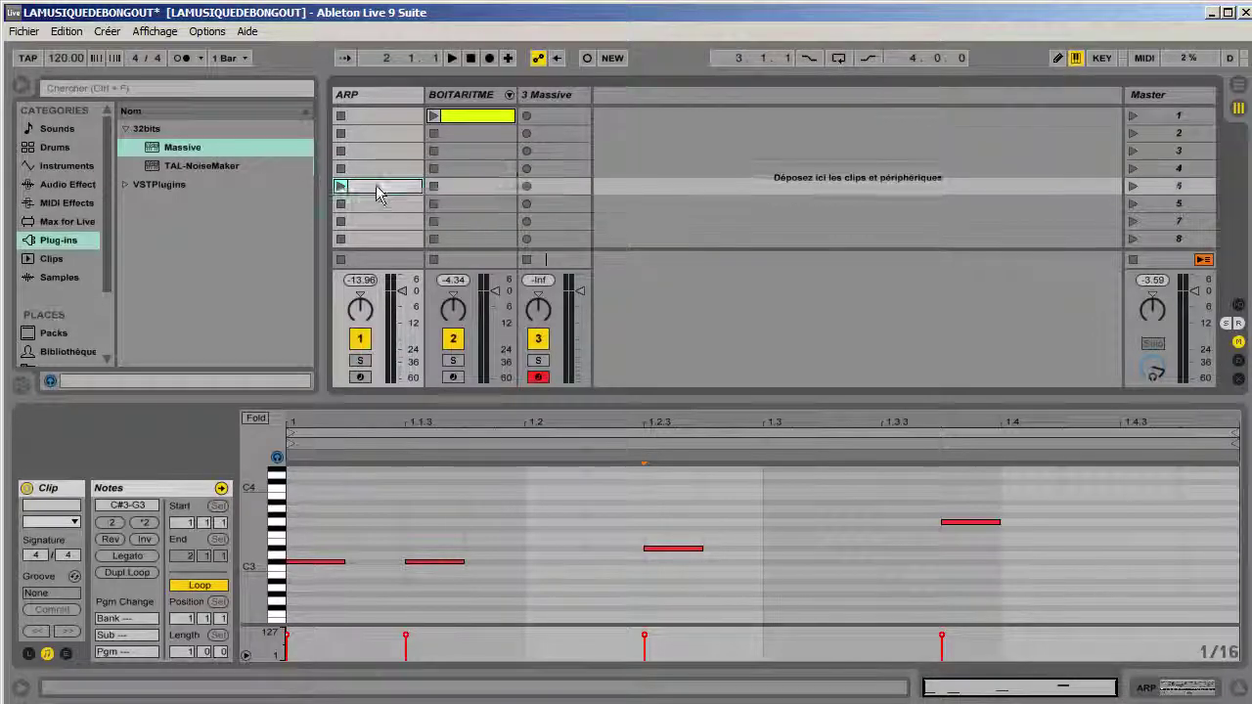
left_click(376, 116)
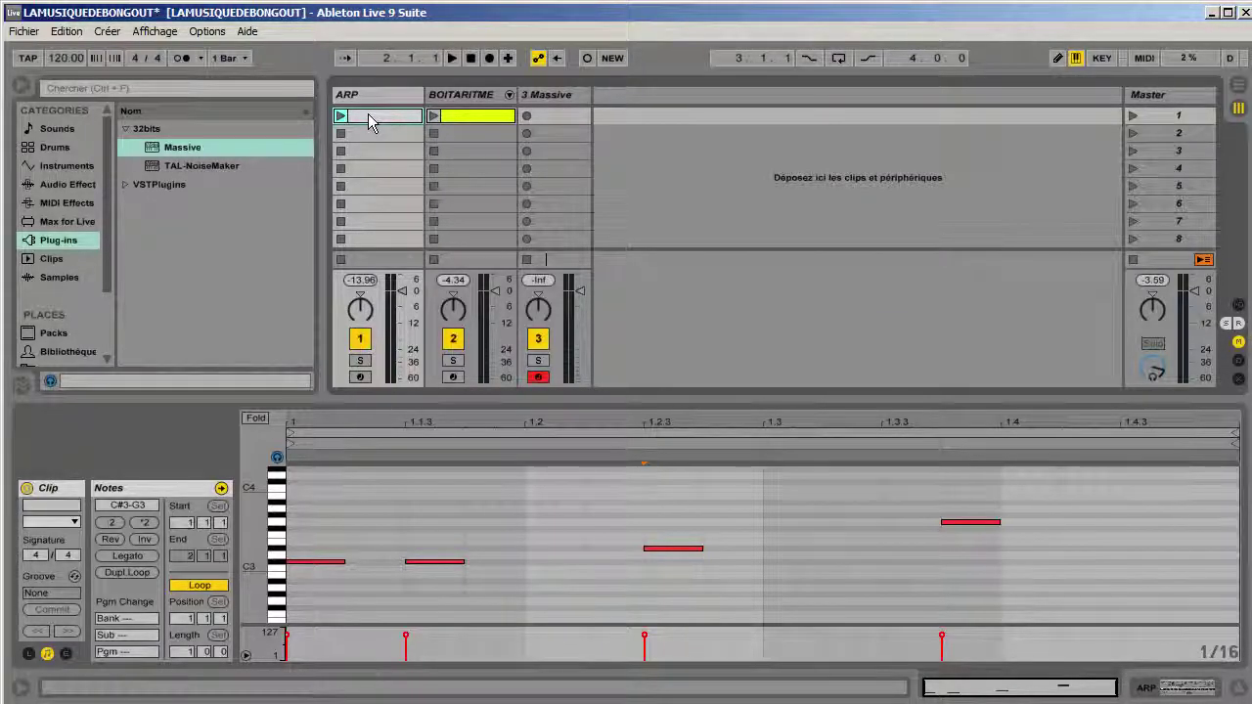
- Move the MIDI clip from the ARP track to the first slot of the Massive track
left_click(547, 116)
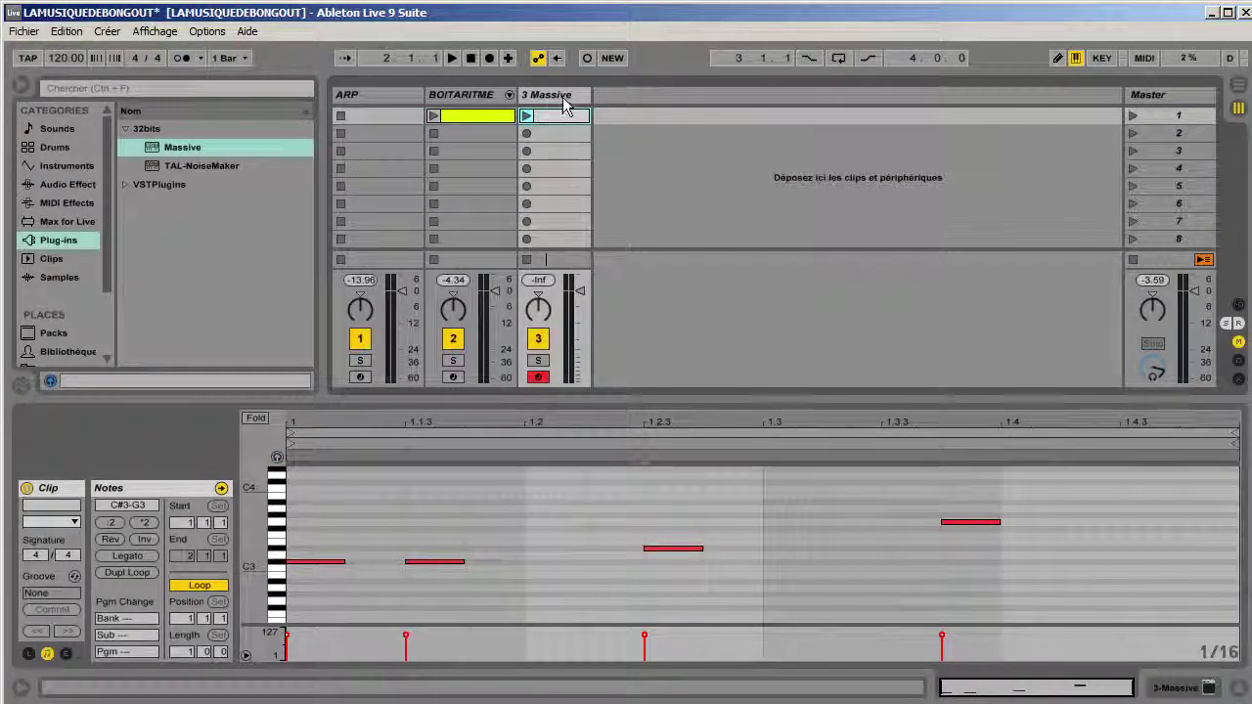
left_click(565, 98)
left_click(545, 122)
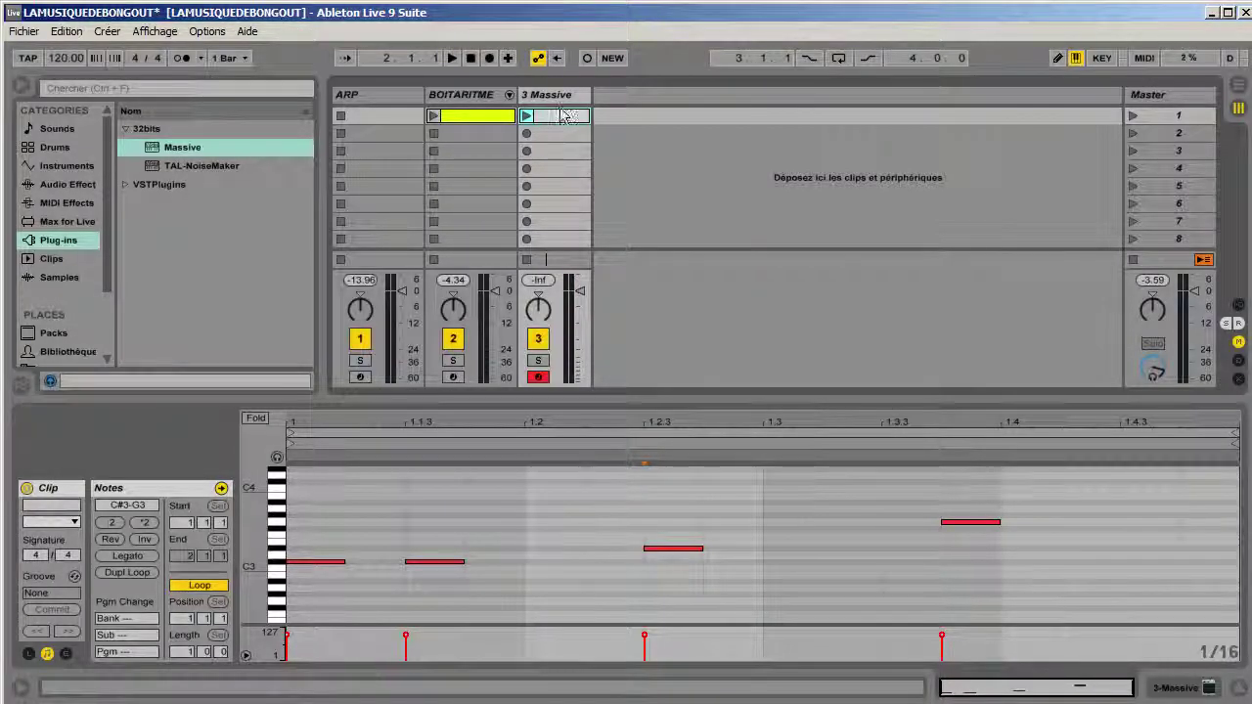
left_click(406, 115)
left_click(559, 117)
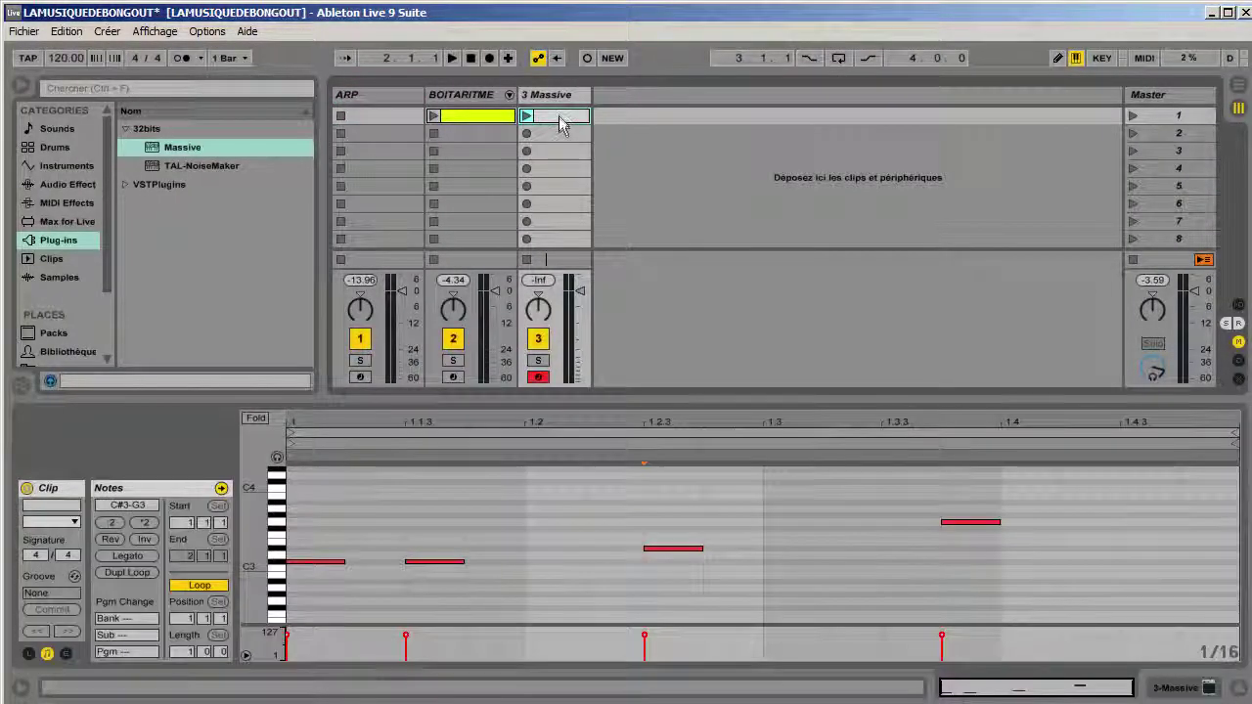
- Delete the emptied ARP track and select the Massive track
left_click(392, 100)
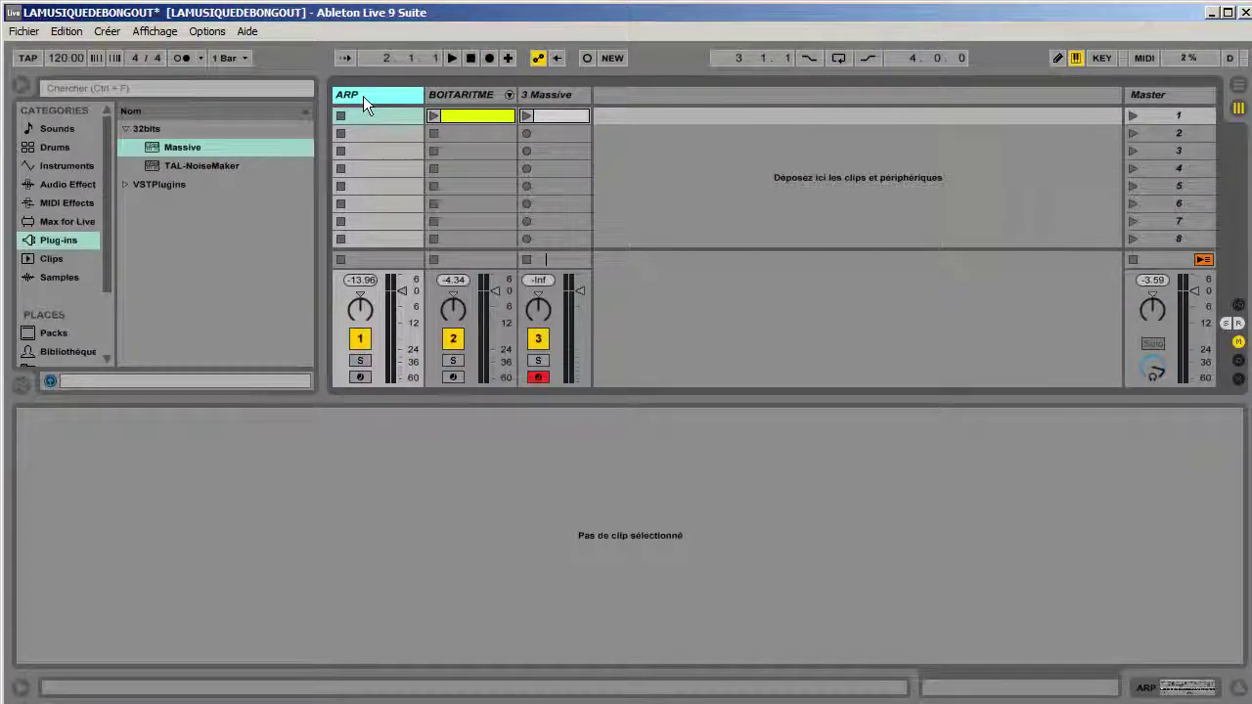
key("Delete")
right_click(452, 95)
key("Escape")
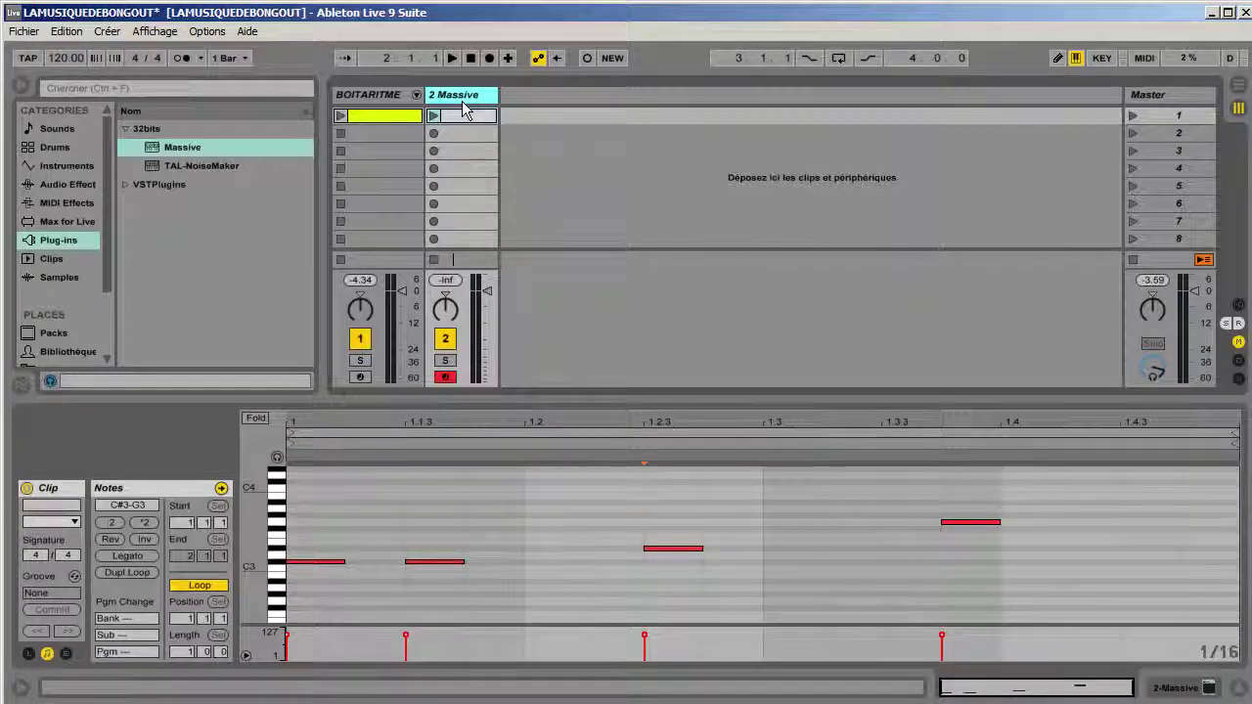
- Display the Massive device of the track that holds the moved clip
left_click(440, 120)
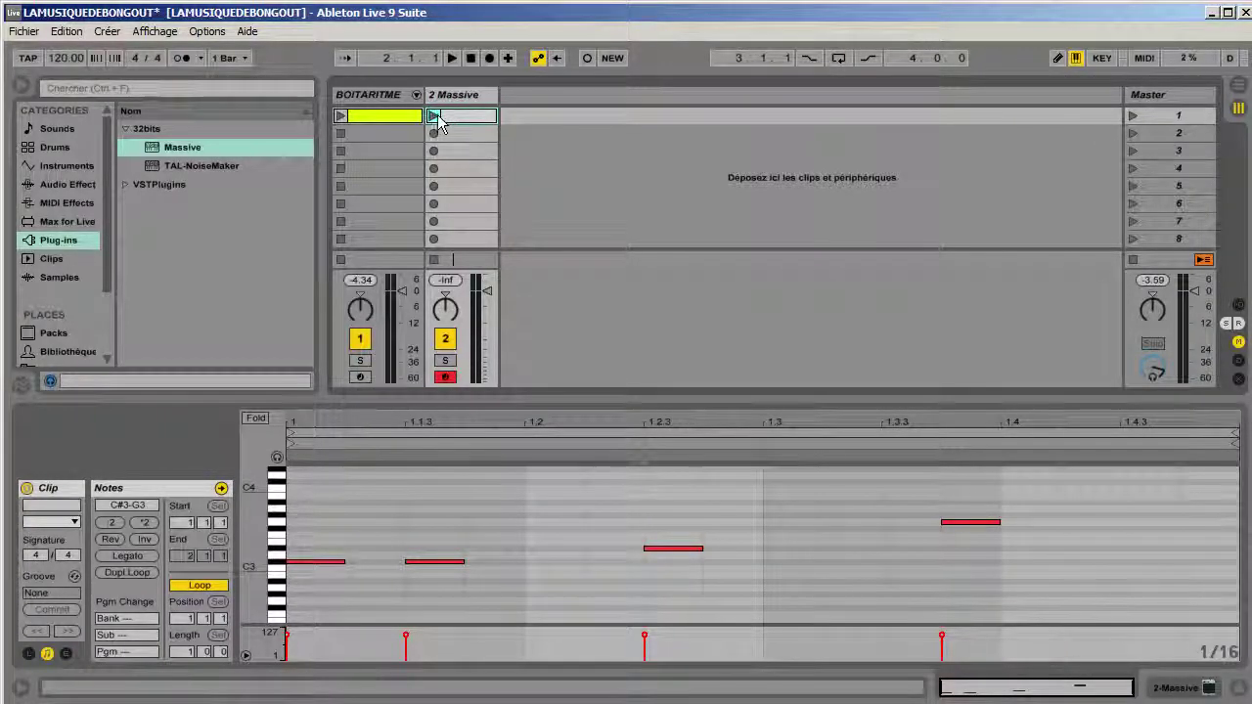
left_click(453, 95)
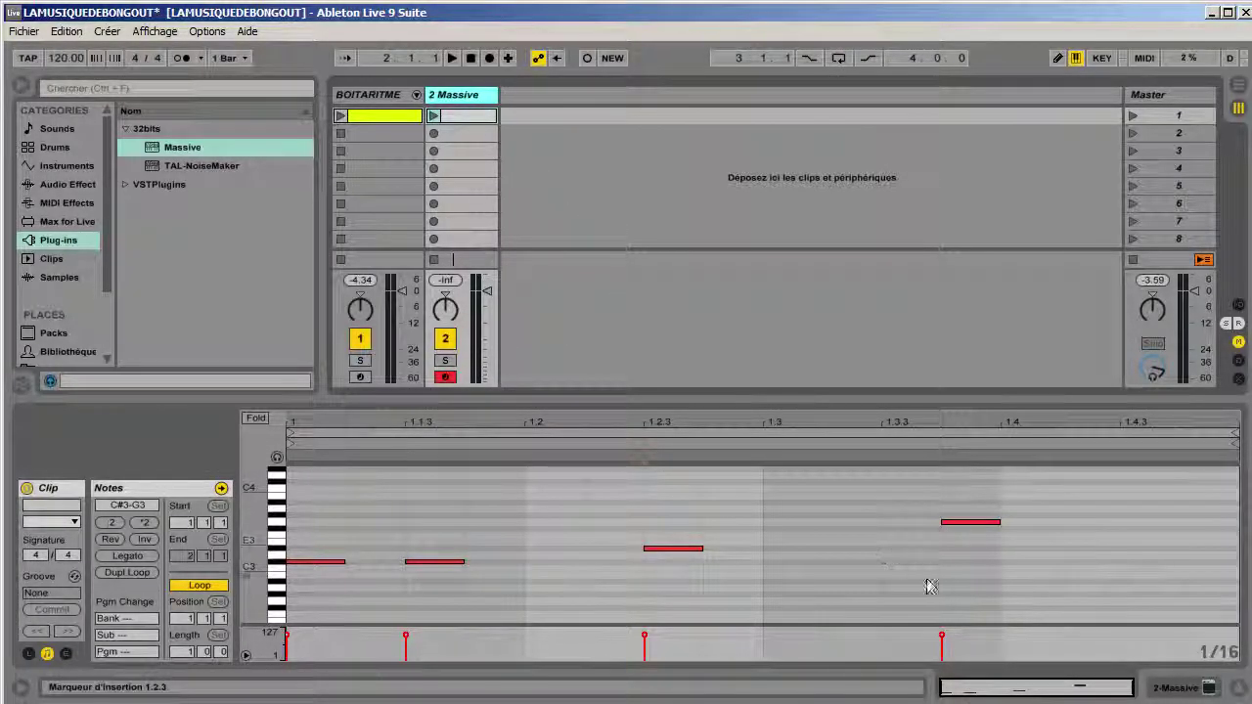
left_click(1150, 682)
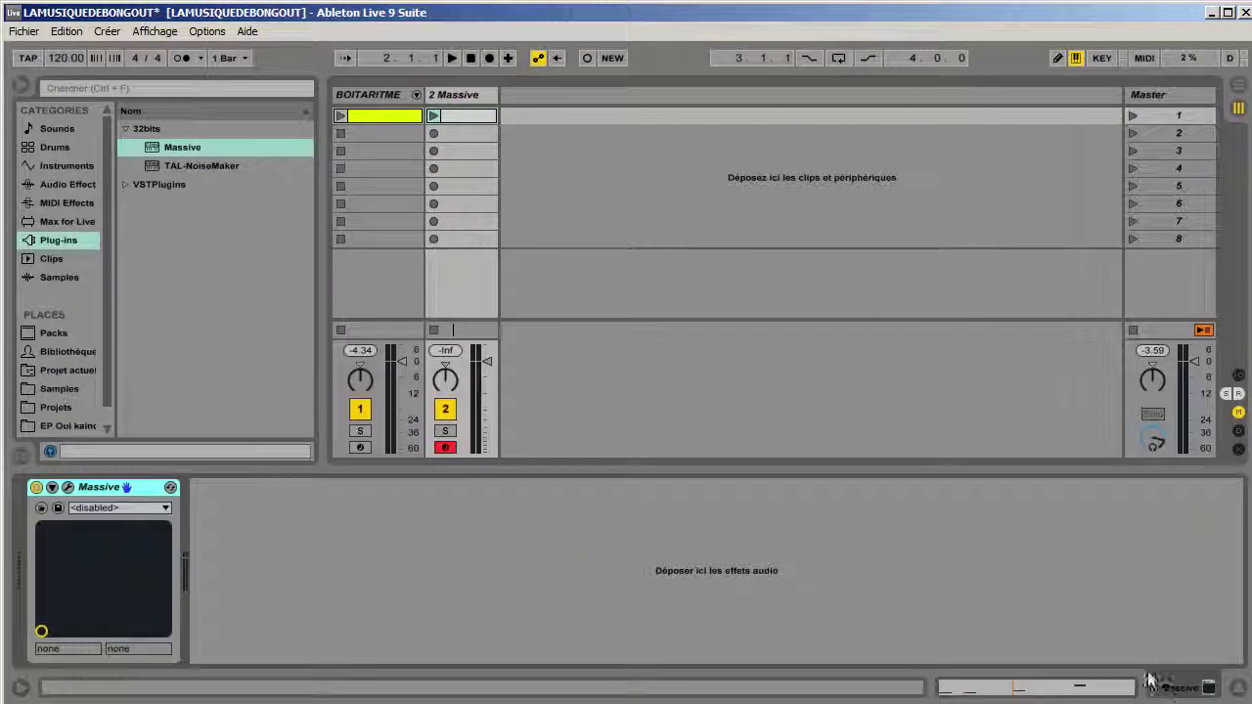
- Open the editor window of the Massive plug-in, position it near the upper edge and display its preset browser
left_click(69, 489)
left_click_drag(547, 30, 509, 28)
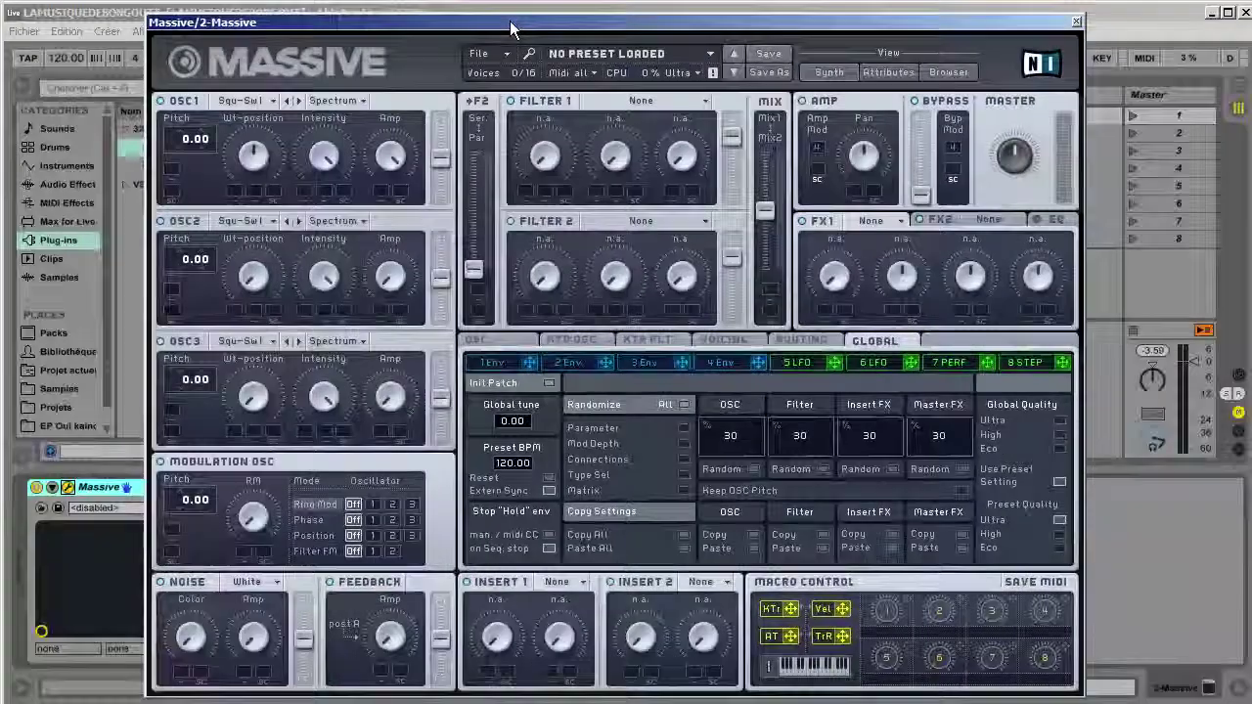
left_click(948, 72)
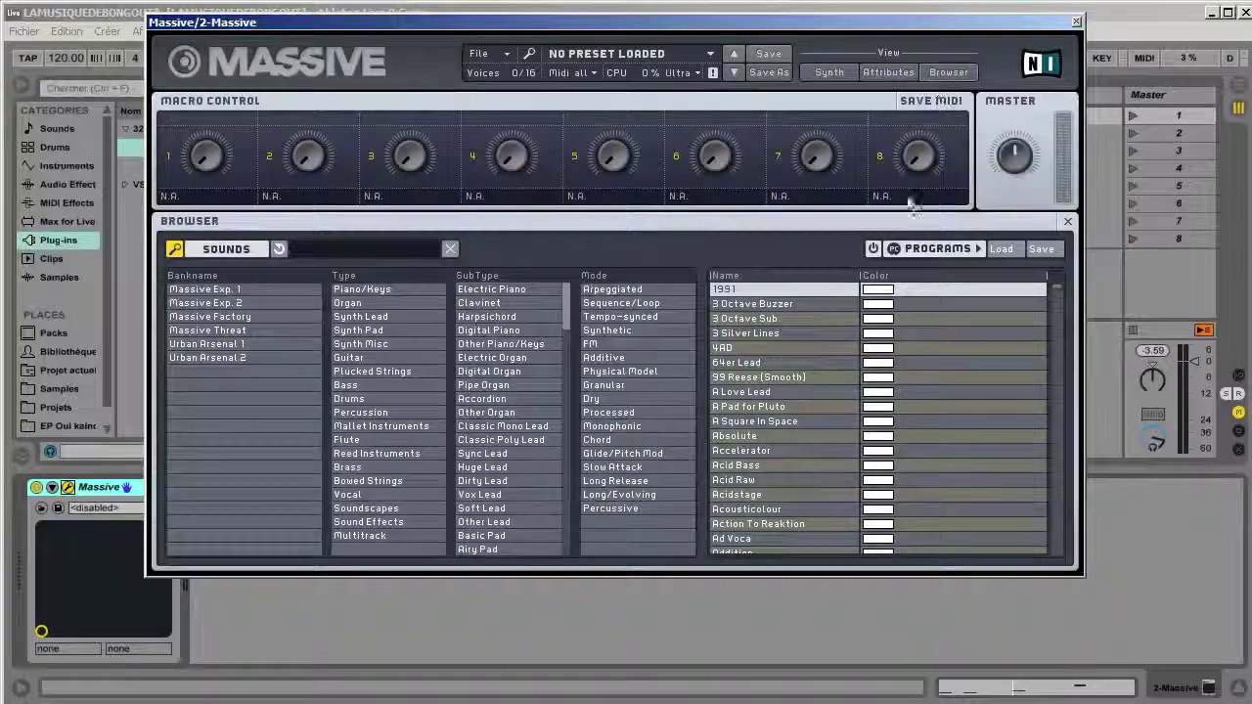
- Look through Massive's full preset list, switch the browser to the folder view of sounds and close the editor window
left_click_drag(1064, 293, 1043, 495)
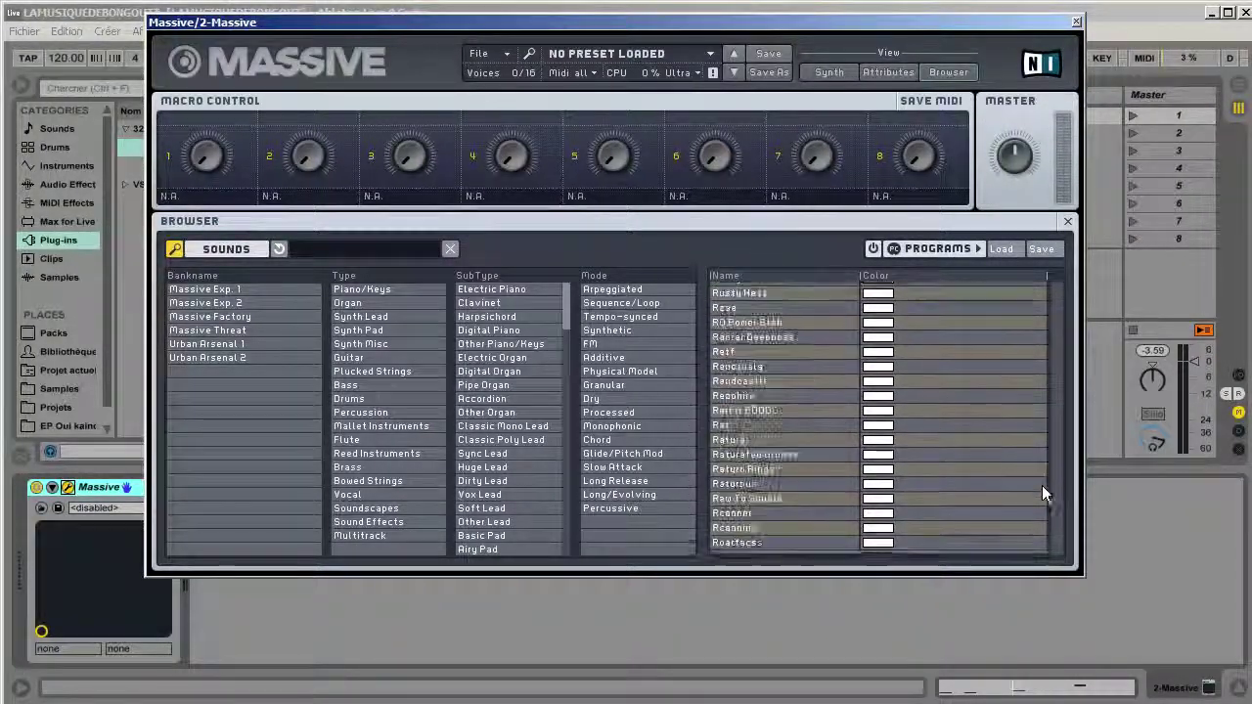
scroll(768, 412, "down", 3)
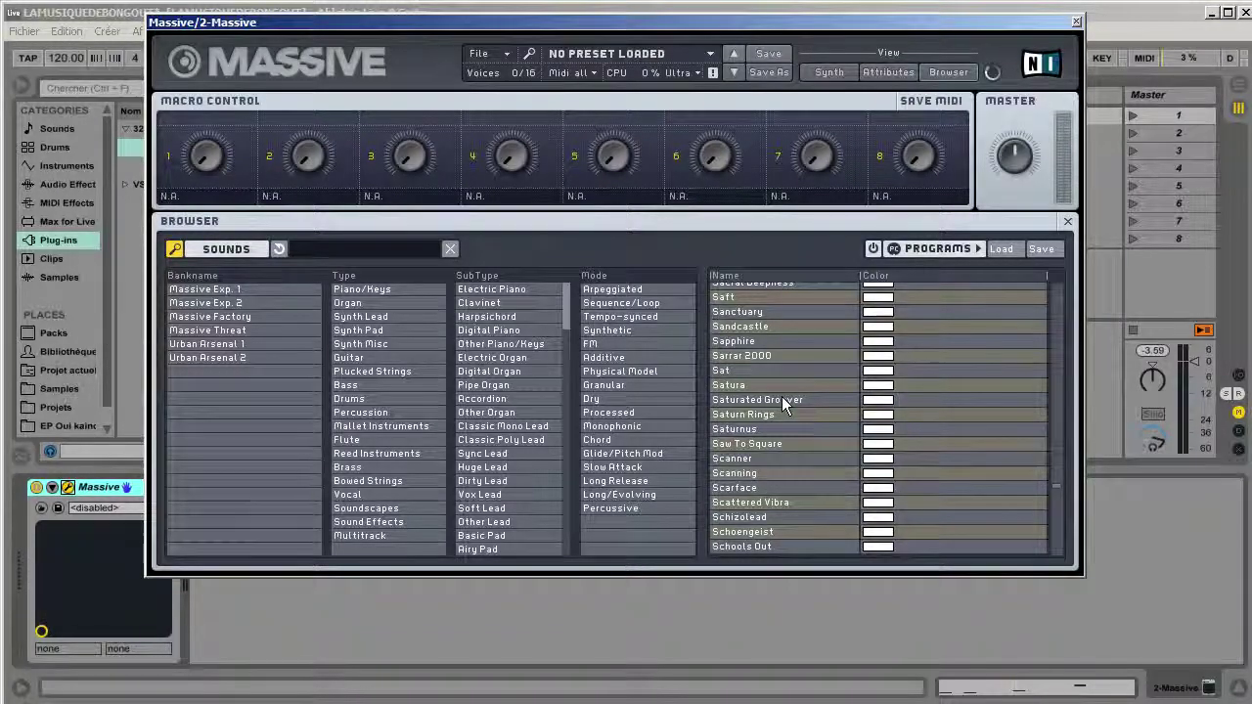
left_click_drag(1056, 484, 1056, 338)
scroll(809, 393, "up", 3)
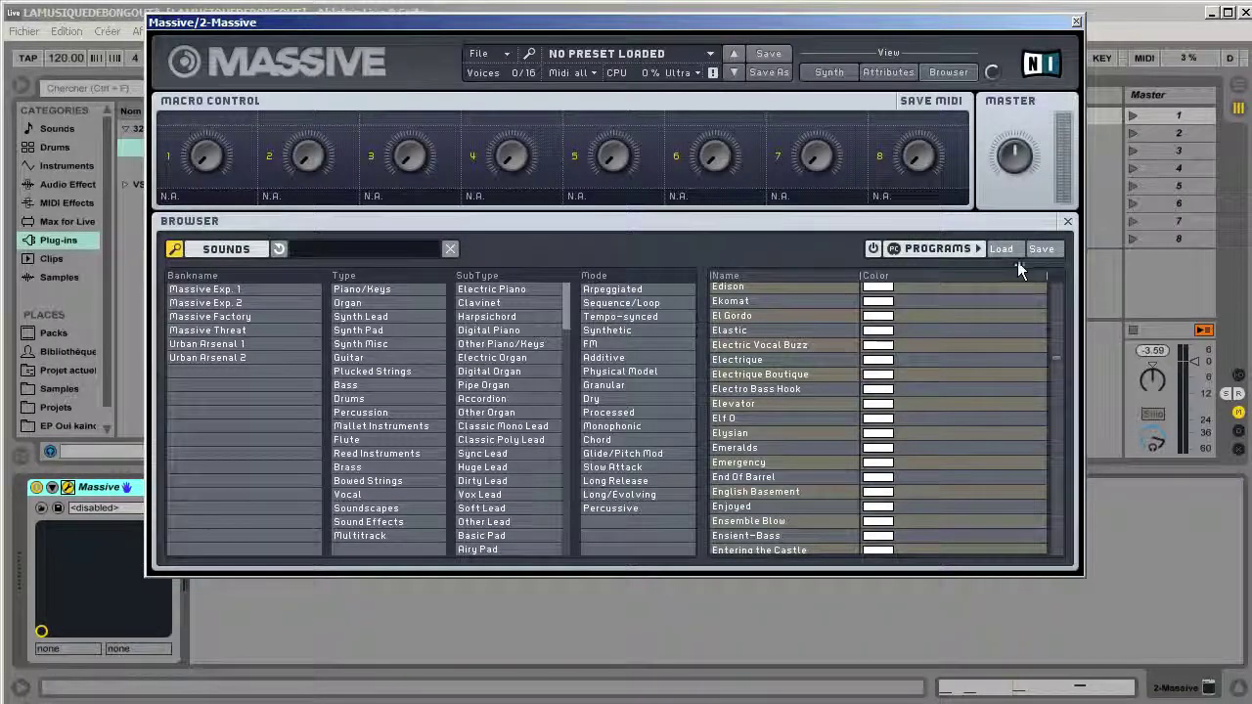
left_click(244, 250)
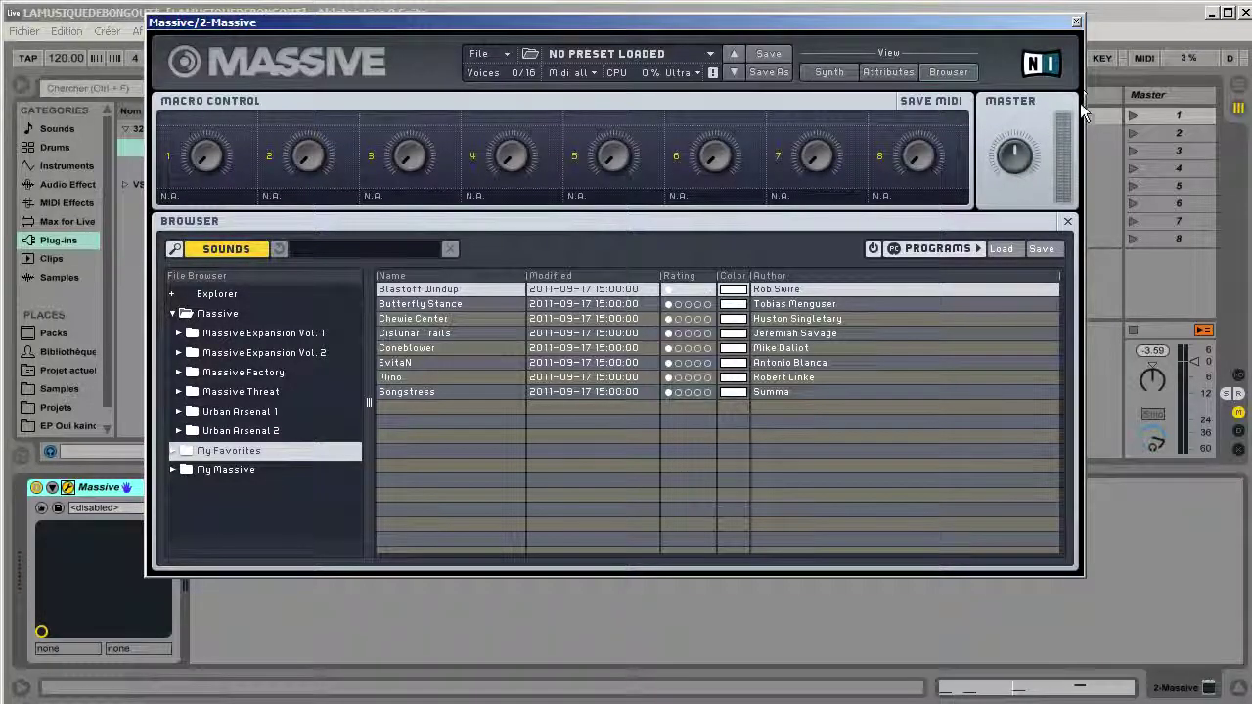
left_click(1077, 22)
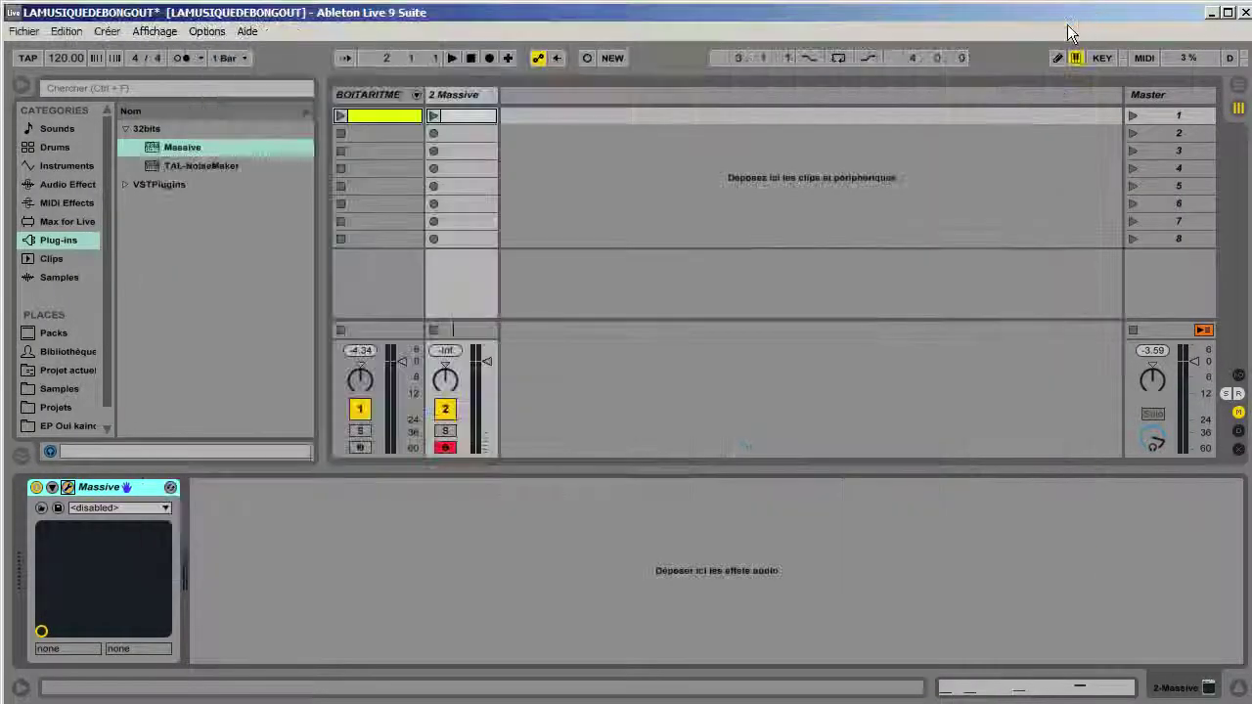
- Launch the clip on the Massive track and reopen Massive's editor window, shifted slightly so Live's title bar is uncovered
left_click(433, 115)
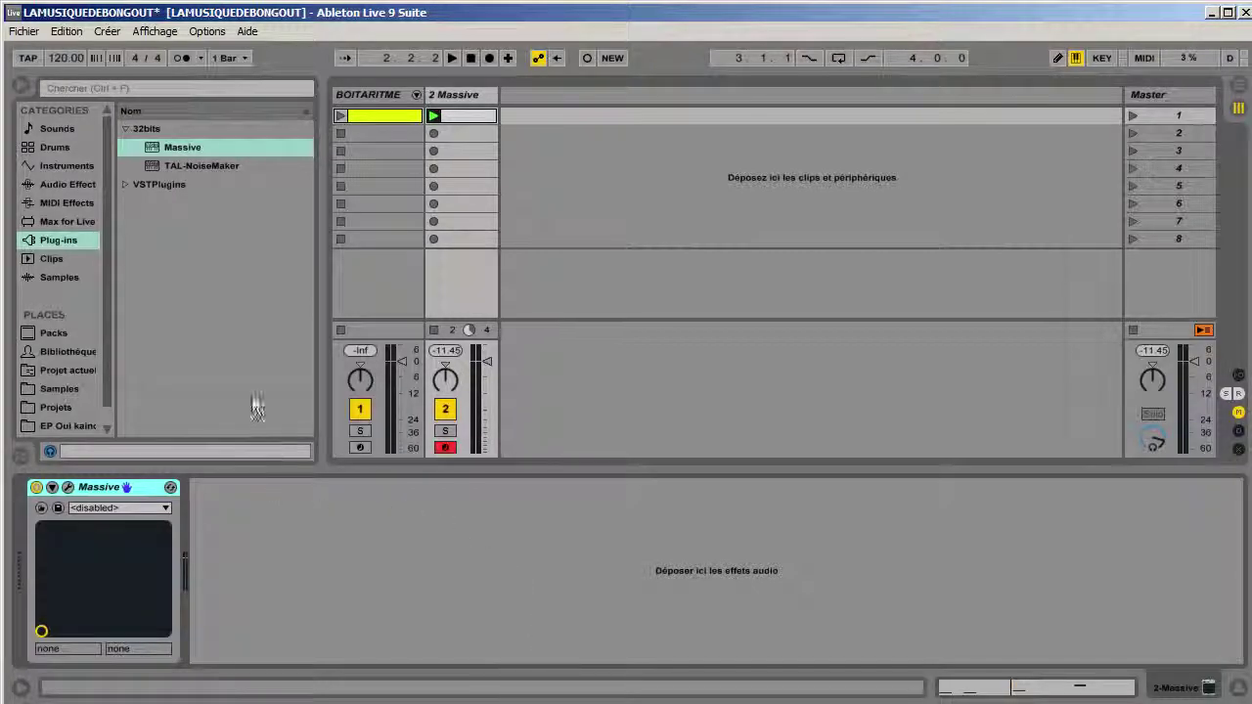
left_click(71, 487)
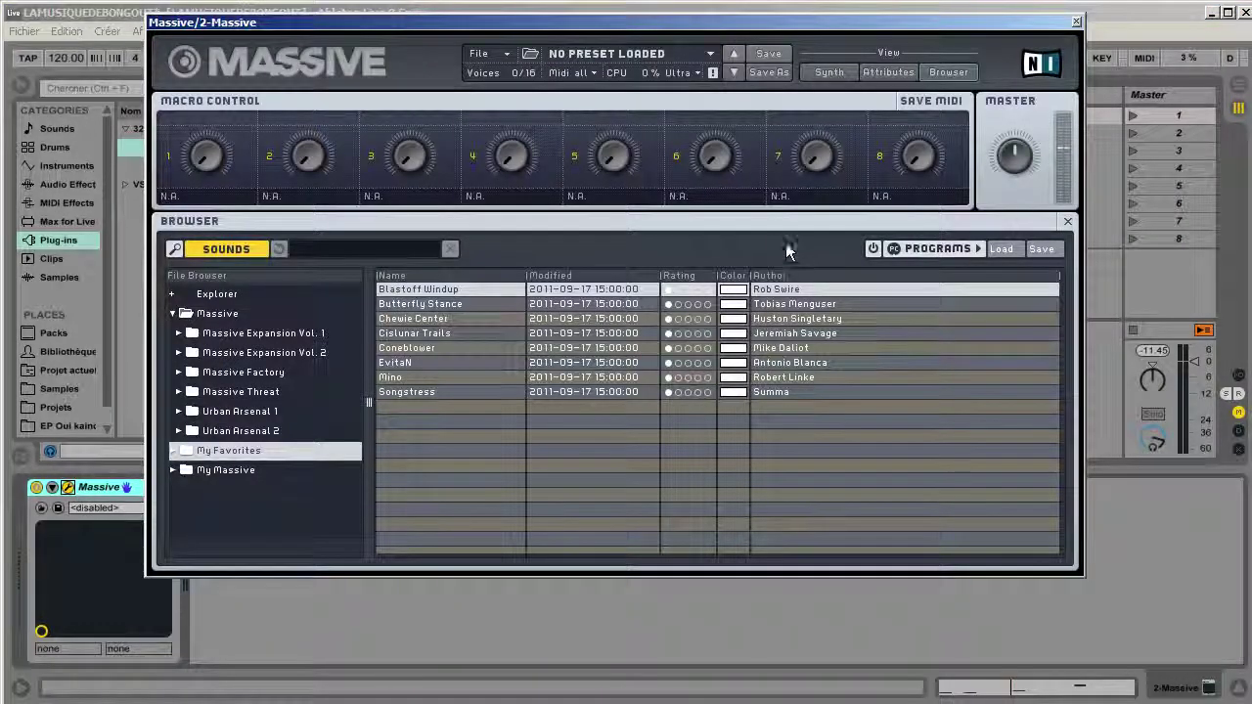
left_click_drag(534, 24, 599, 56)
left_click(543, 12)
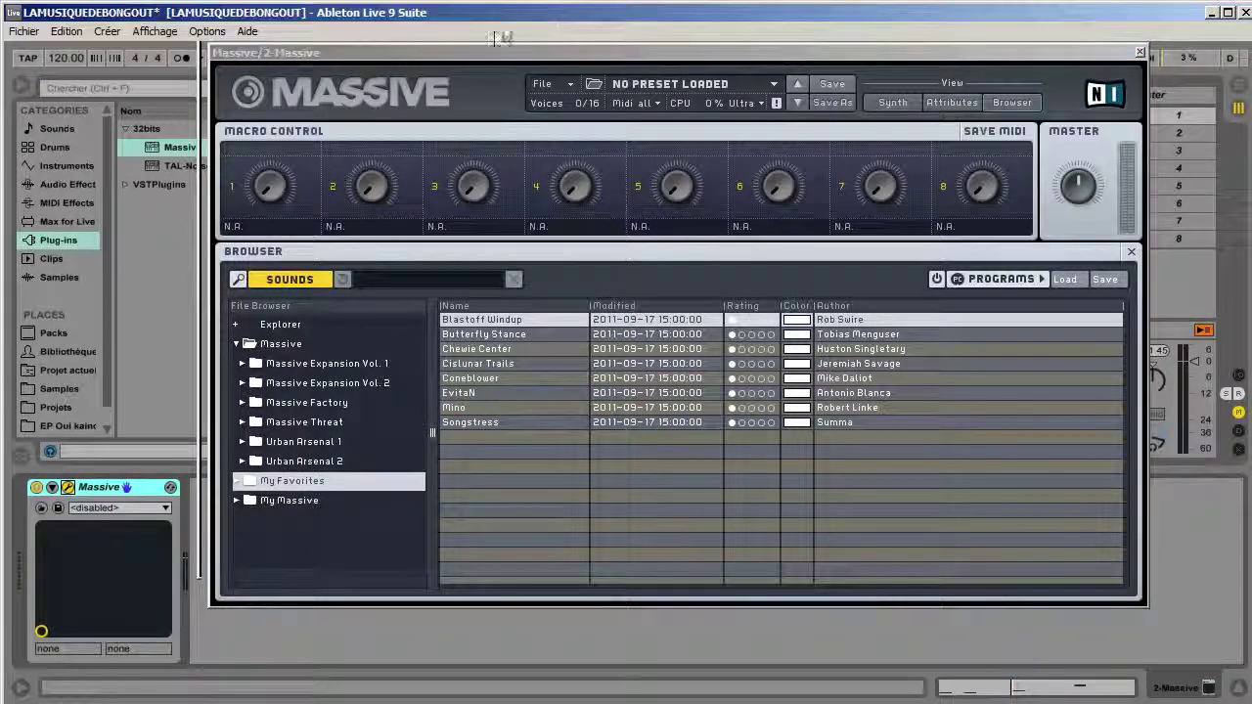
left_click(1140, 51)
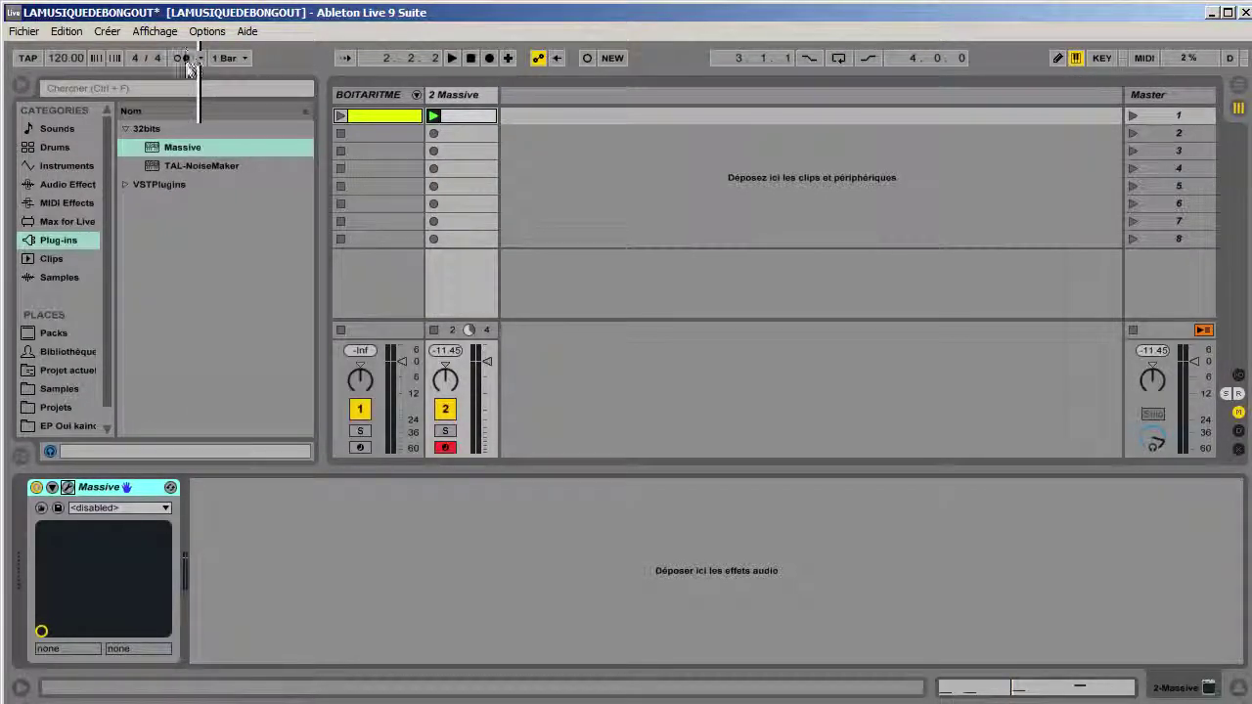
left_click(67, 486)
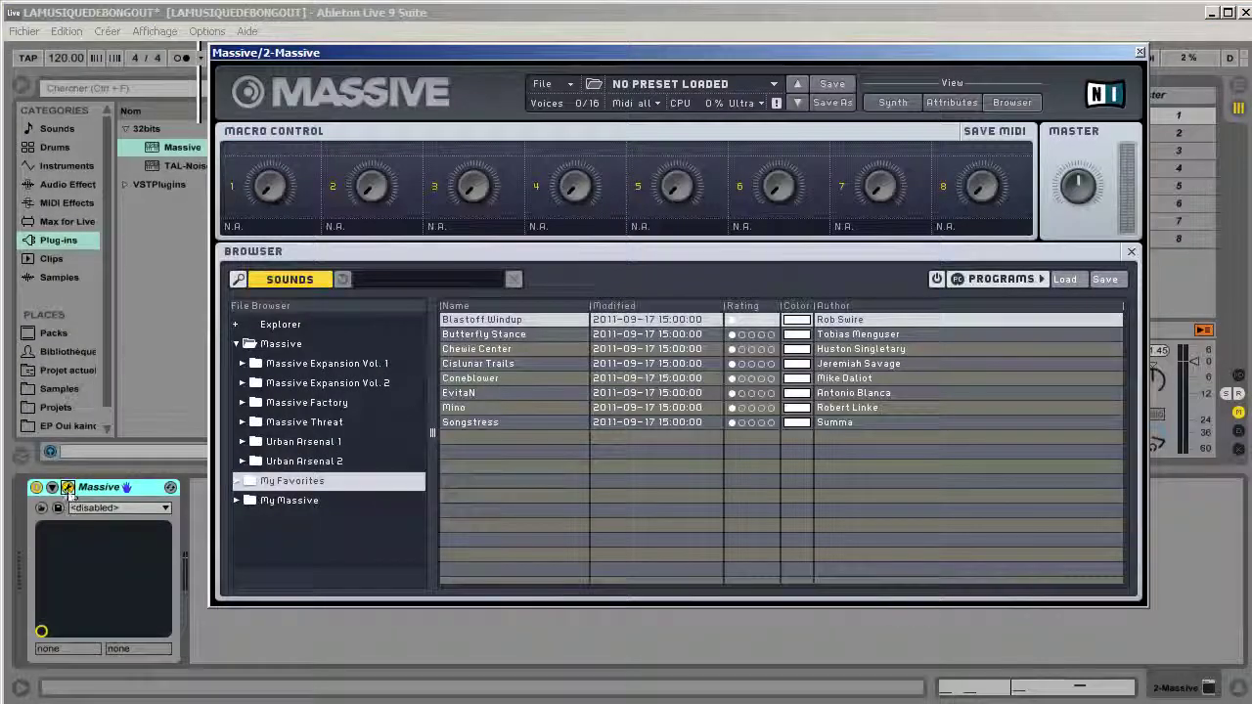
- Audition the presets Chewie Center, Butterfly Stance and Blastoff Windup, load Coneblower and close Massive's editor window
left_click(488, 348)
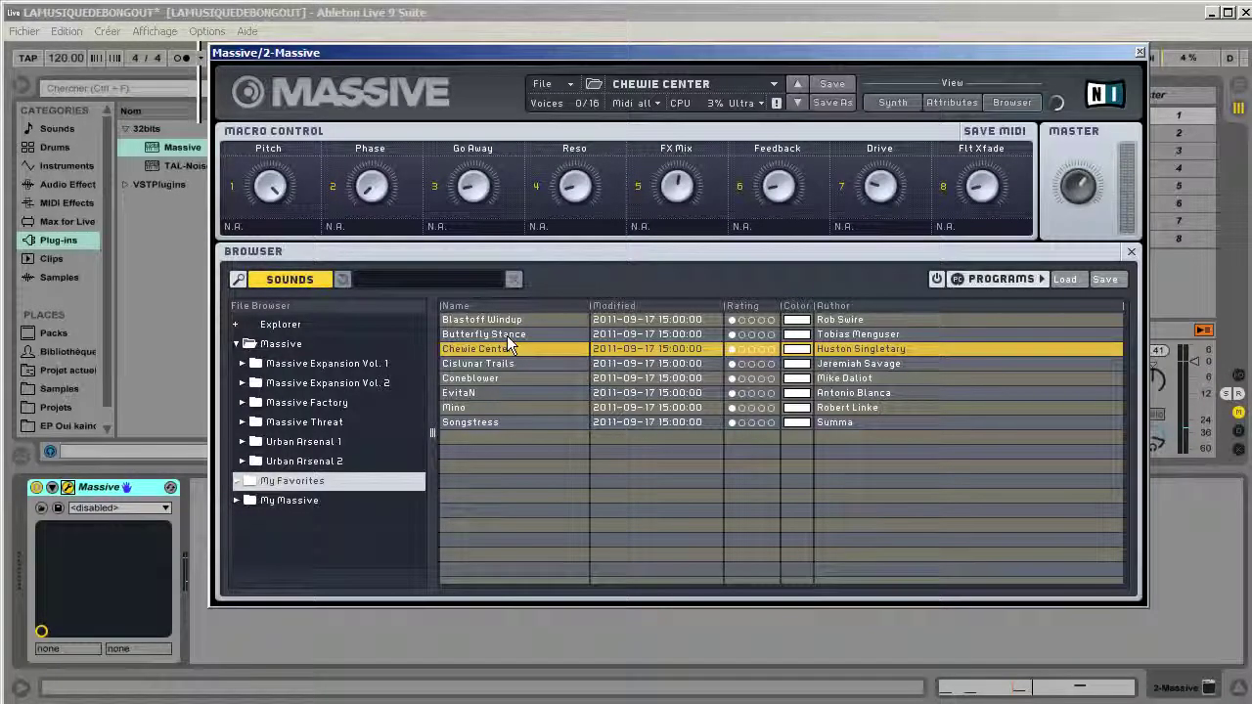
left_click(506, 335)
left_click(533, 322)
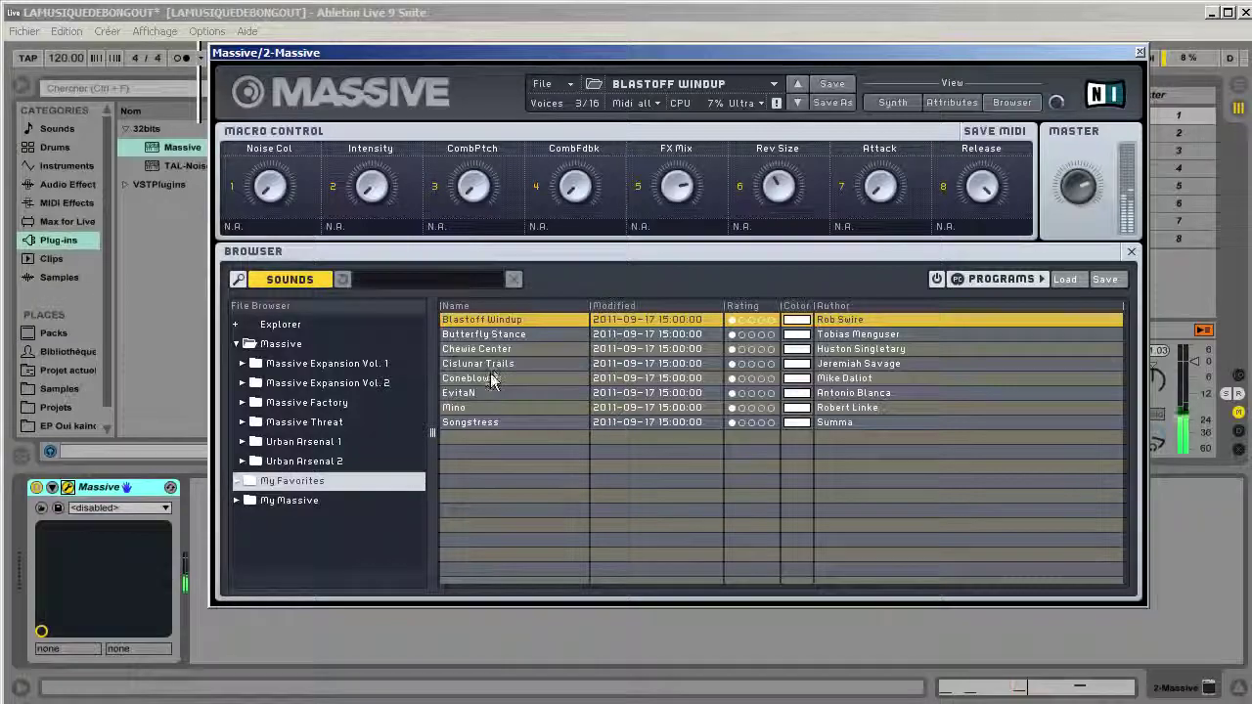
left_click(492, 377)
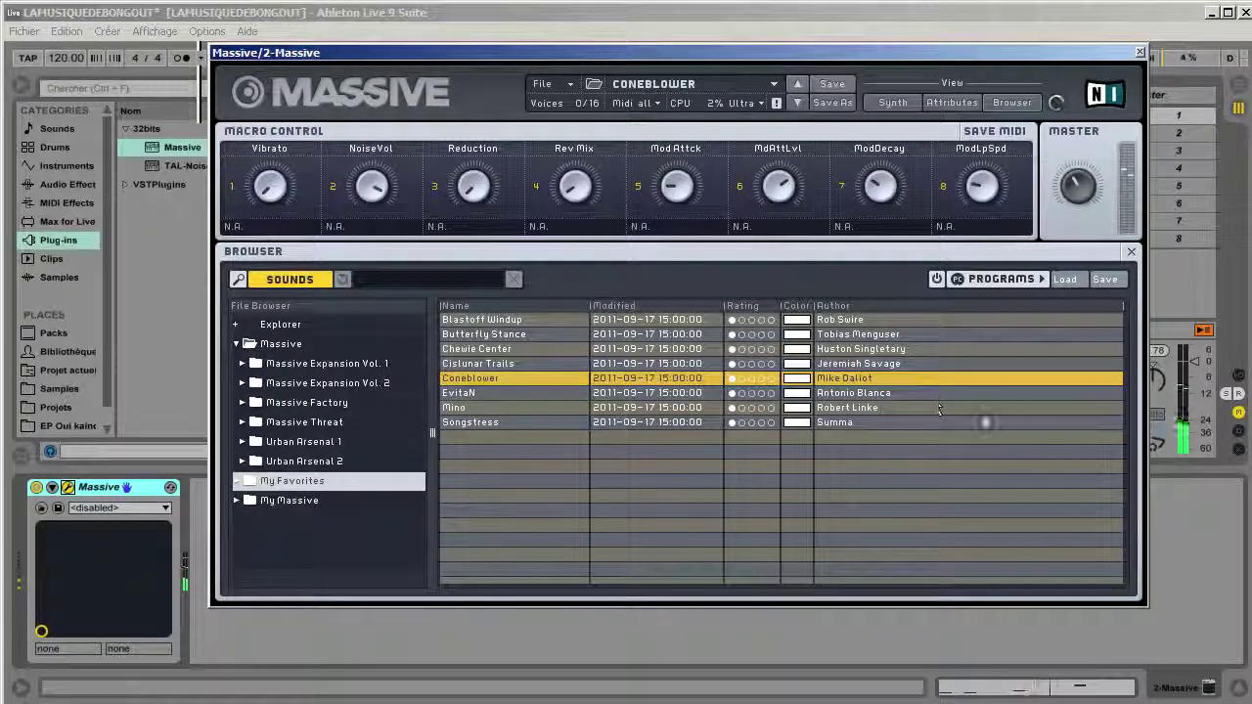
left_click(1140, 52)
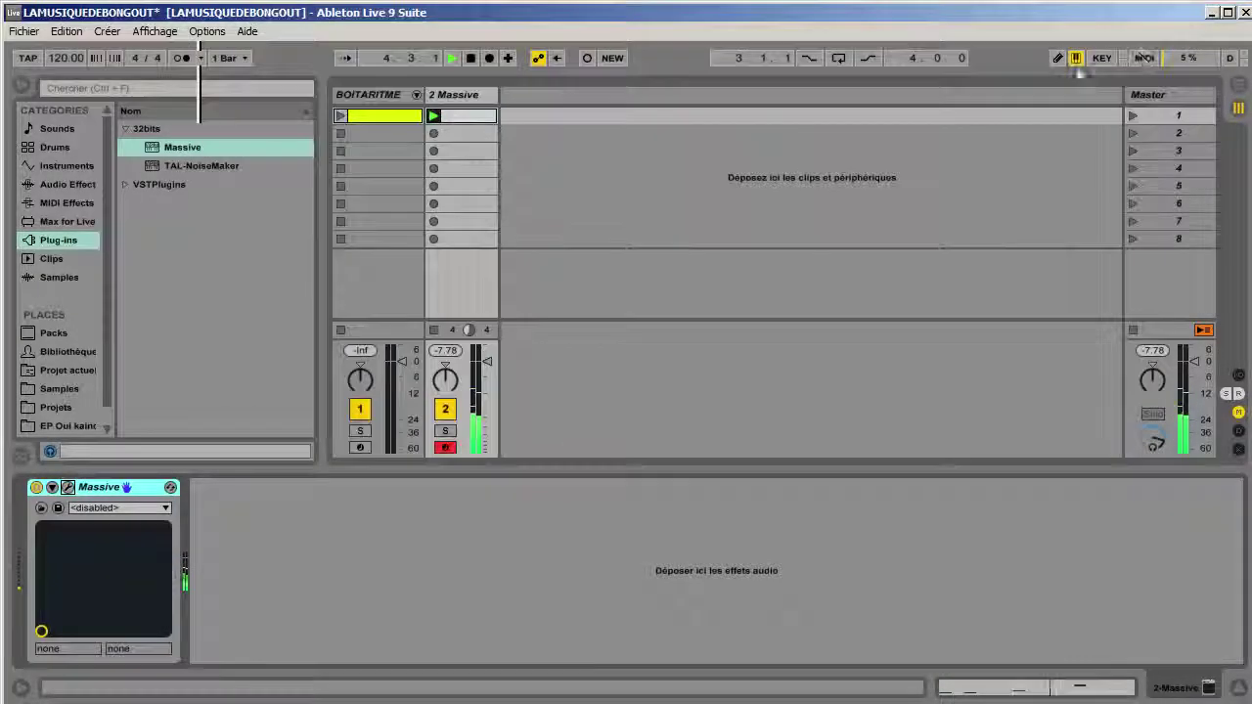
- Launch the BOITARITME drum clip alongside the Massive clip and display the Massive clip's notes
left_click(343, 115)
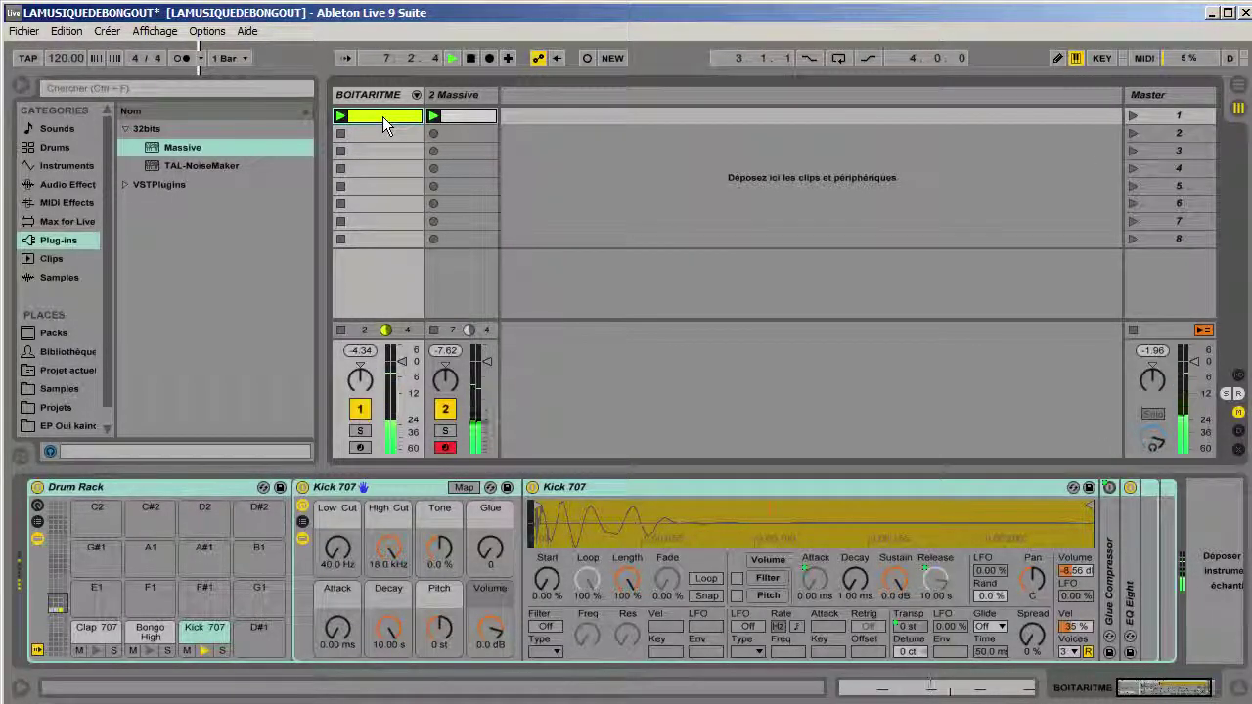
left_click(454, 110)
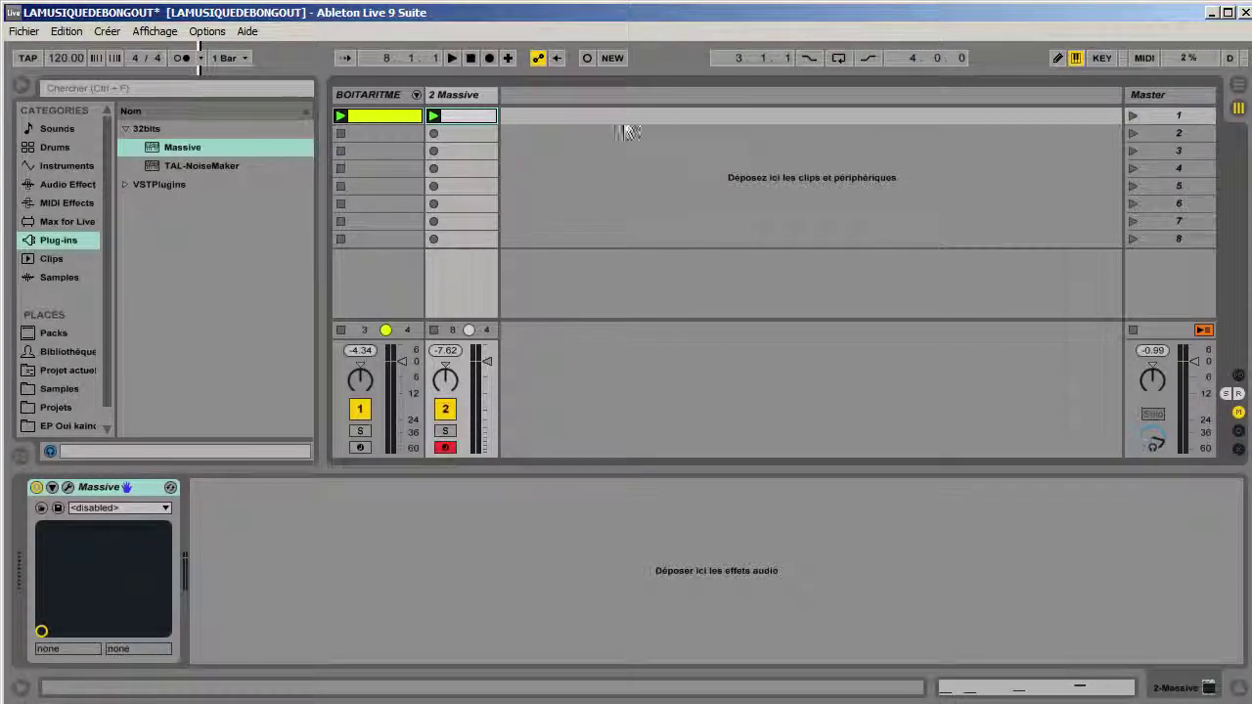
left_click(464, 117)
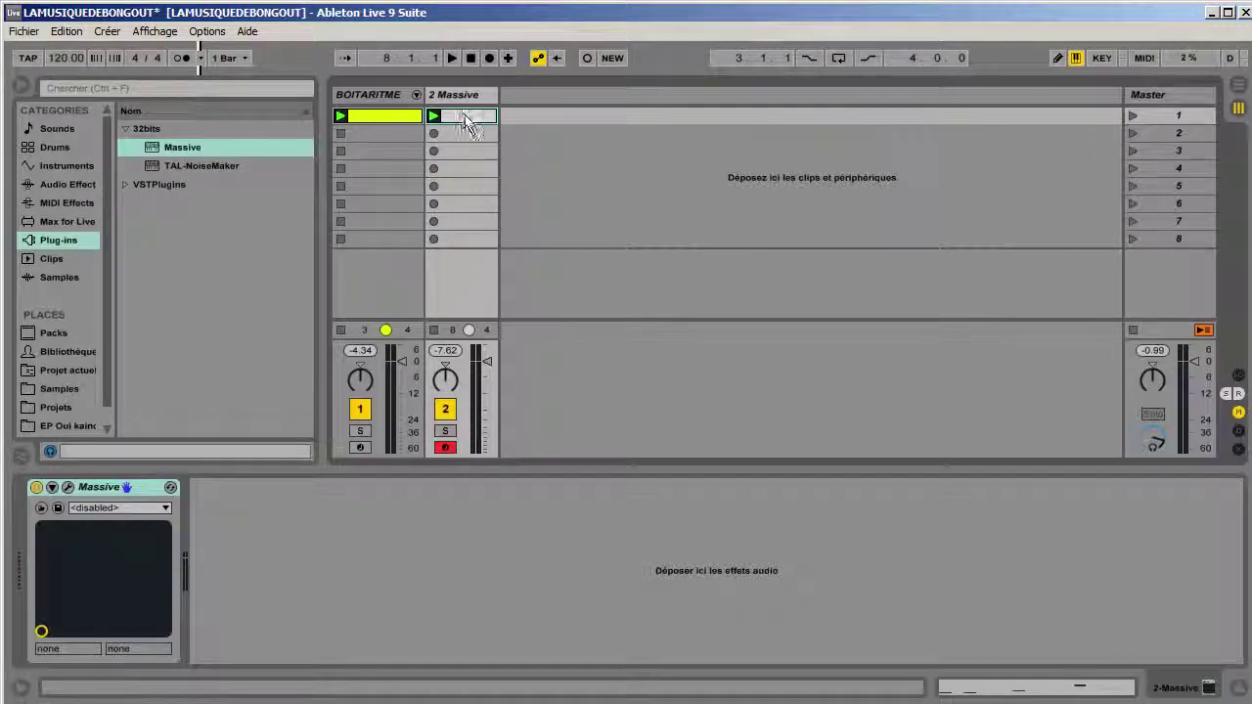
left_click(993, 686)
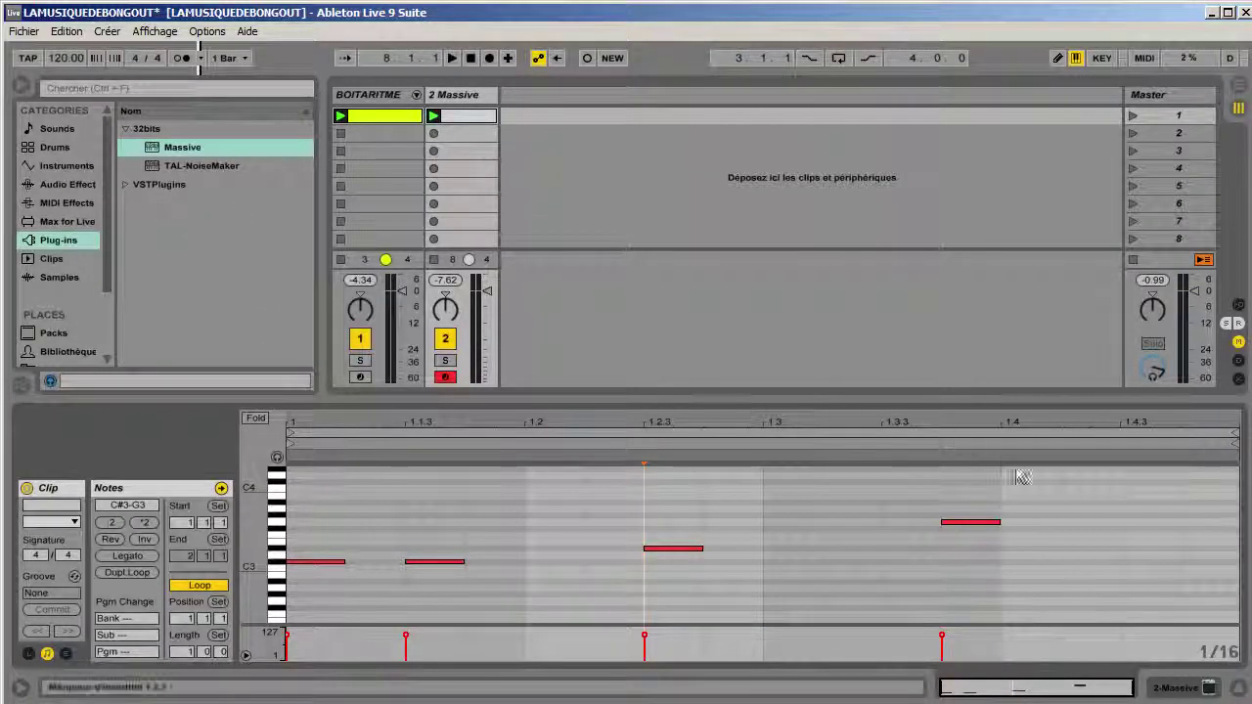
- Examine which plug-ins the VSTPlugins and 32bits folders contain
left_click(61, 245)
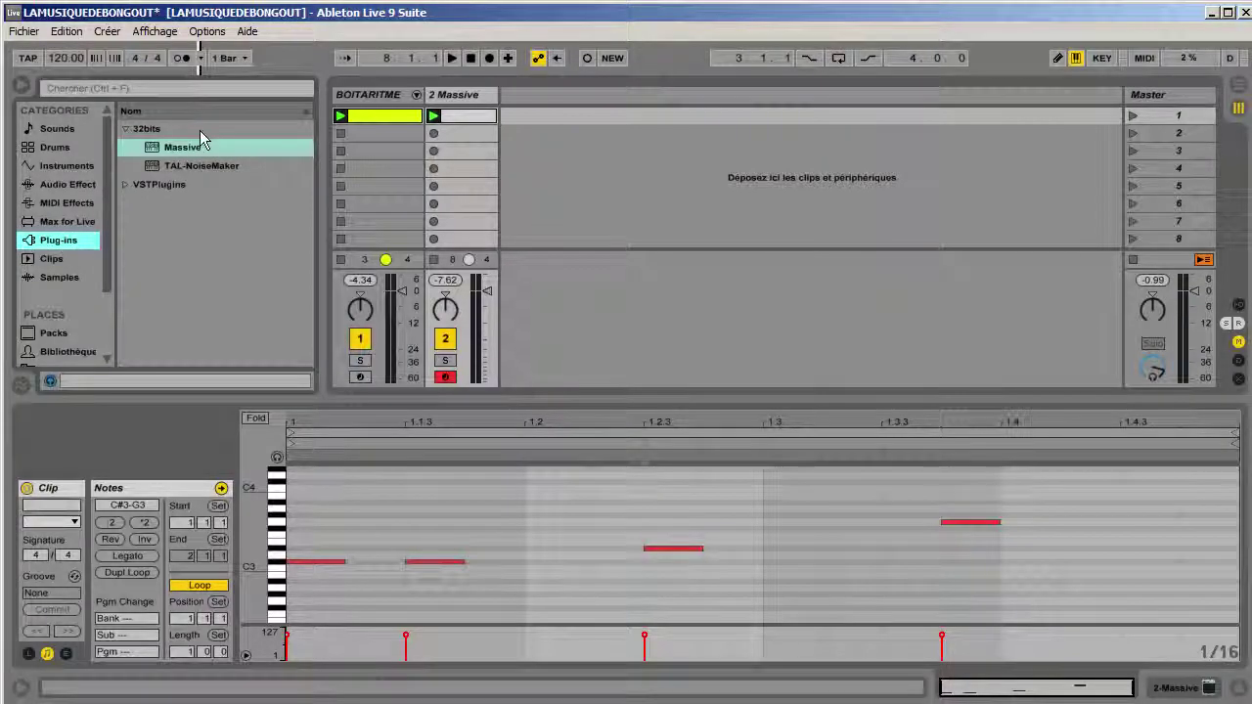
left_click(137, 184)
left_click(166, 170)
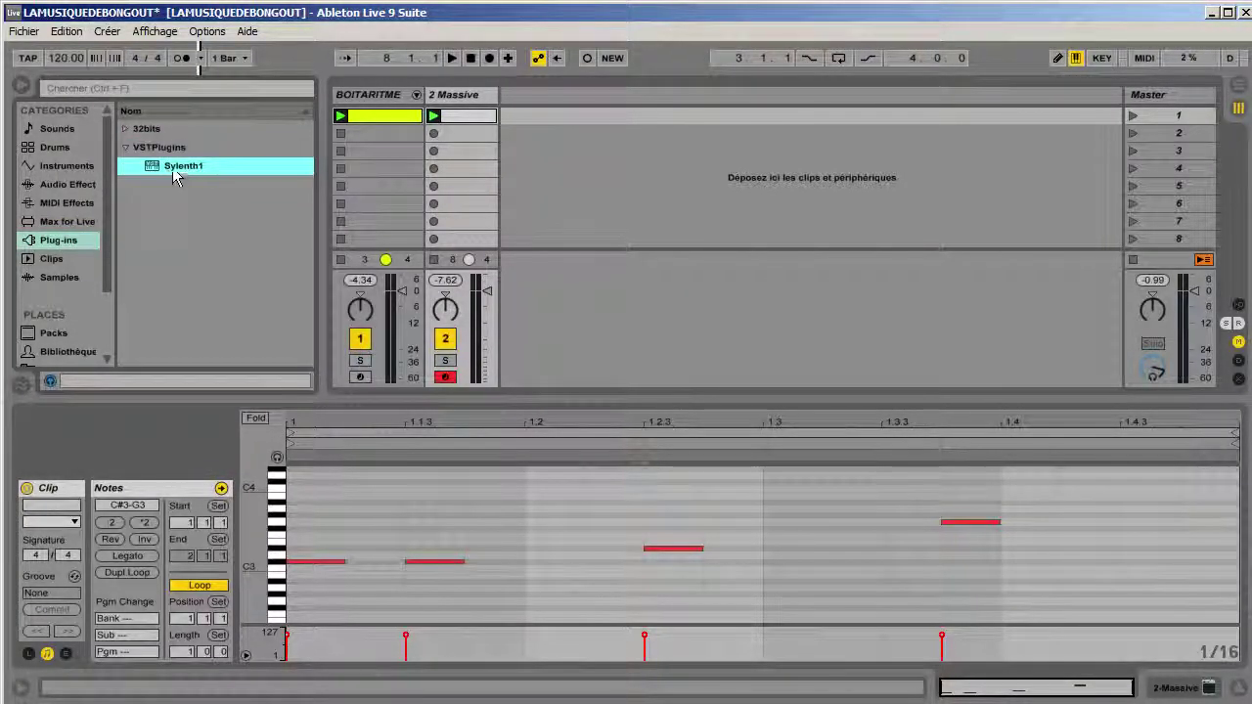
left_click(125, 147)
left_click(125, 128)
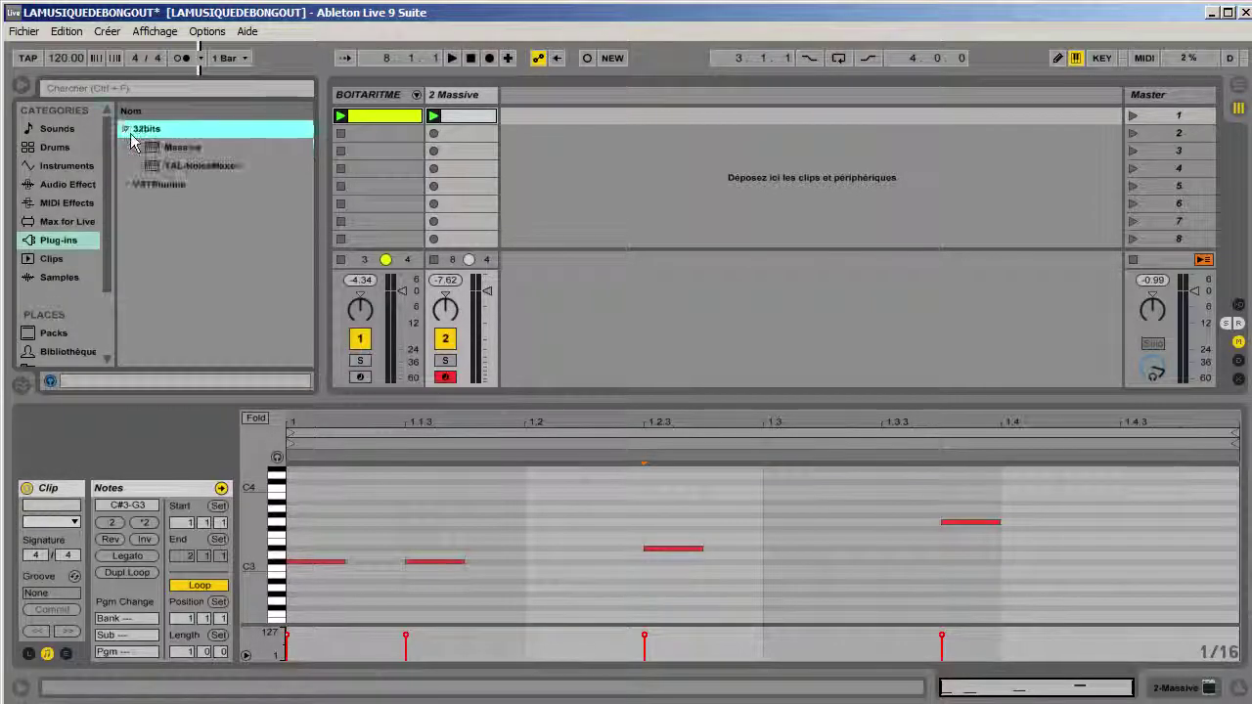
- Play the drum and Massive clips together briefly, stop playback and hide the clip detail view
left_click(432, 118)
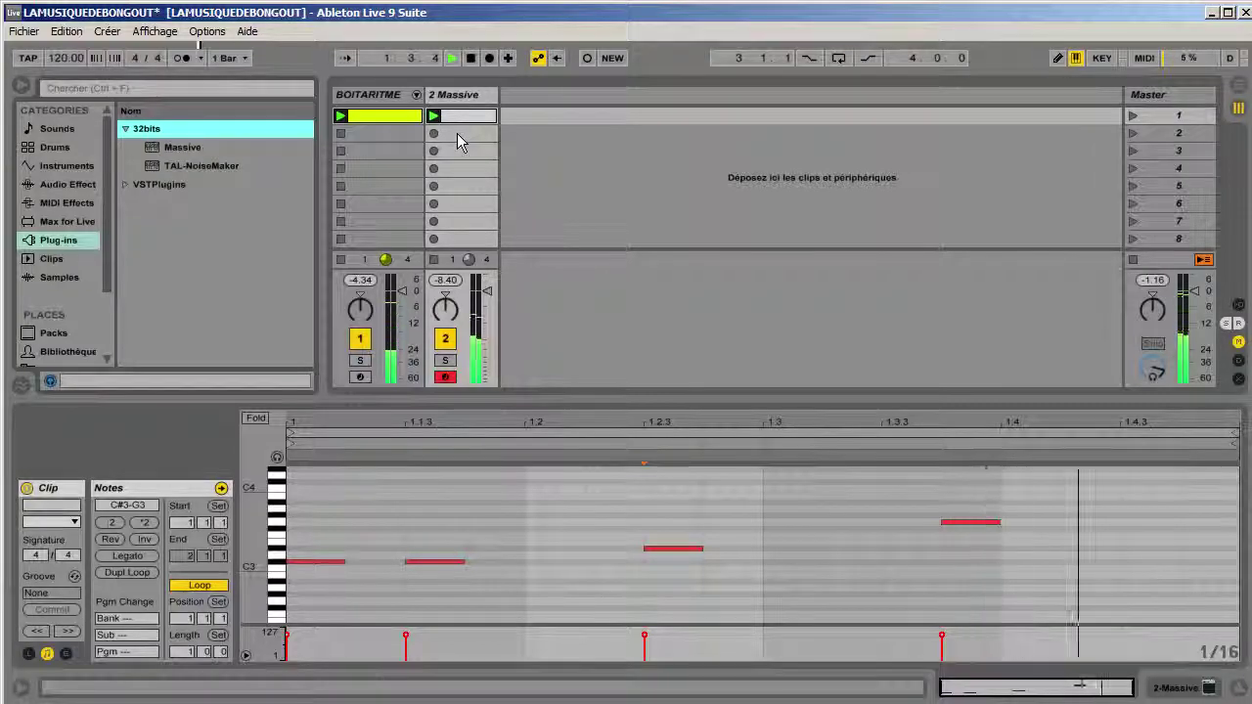
key("space")
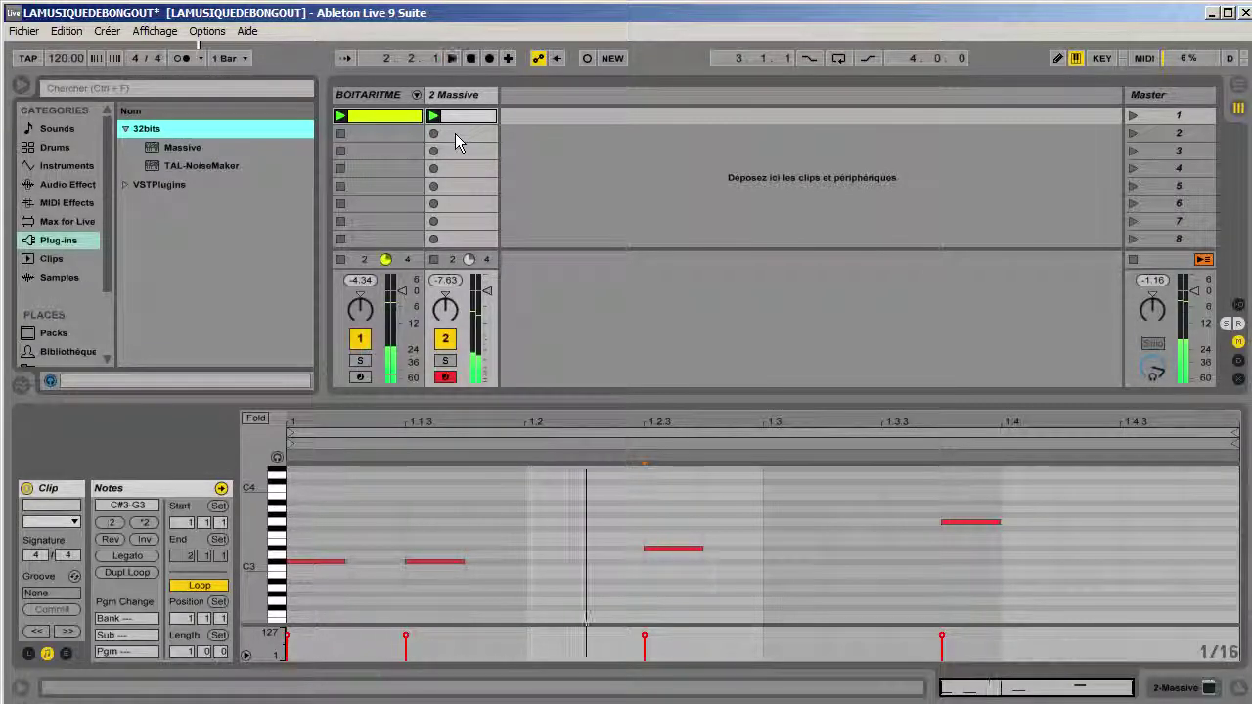
left_click(1236, 688)
- Move the drum clip and the Massive clip to other slots and return both to the first slot of their tracks
left_click_drag(391, 125, 396, 146)
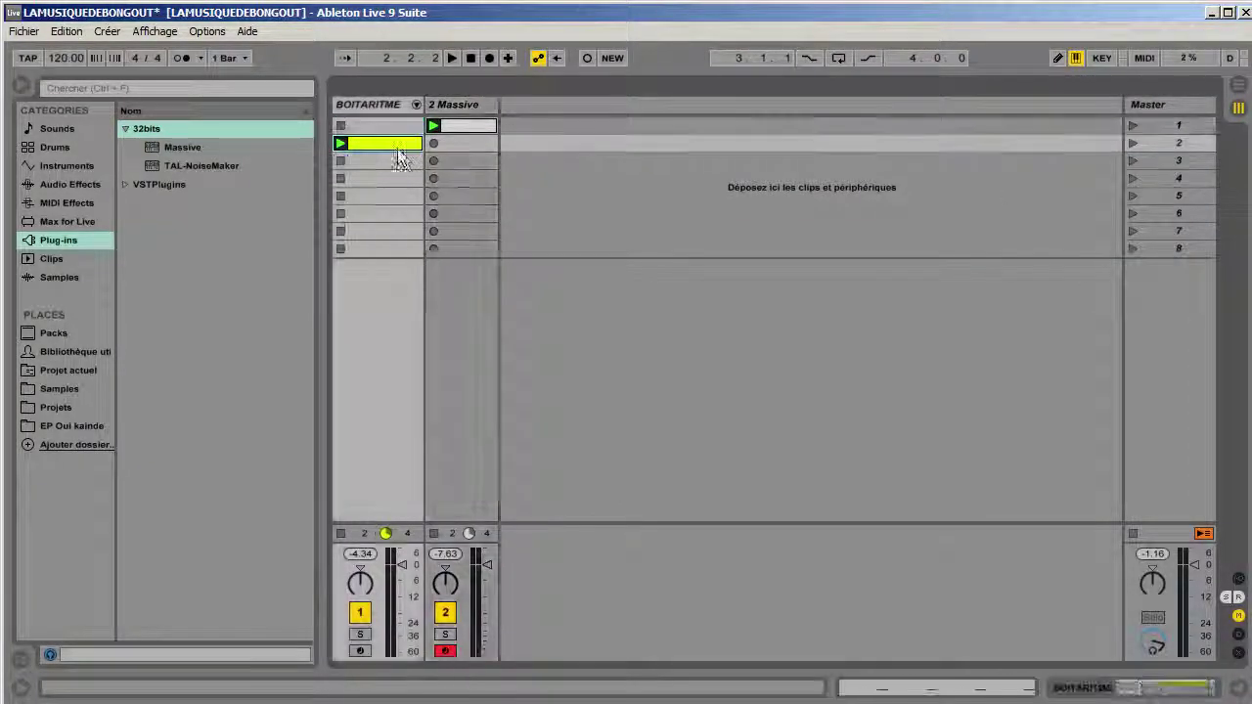
left_click_drag(461, 124, 391, 126)
left_click_drag(466, 141, 459, 129)
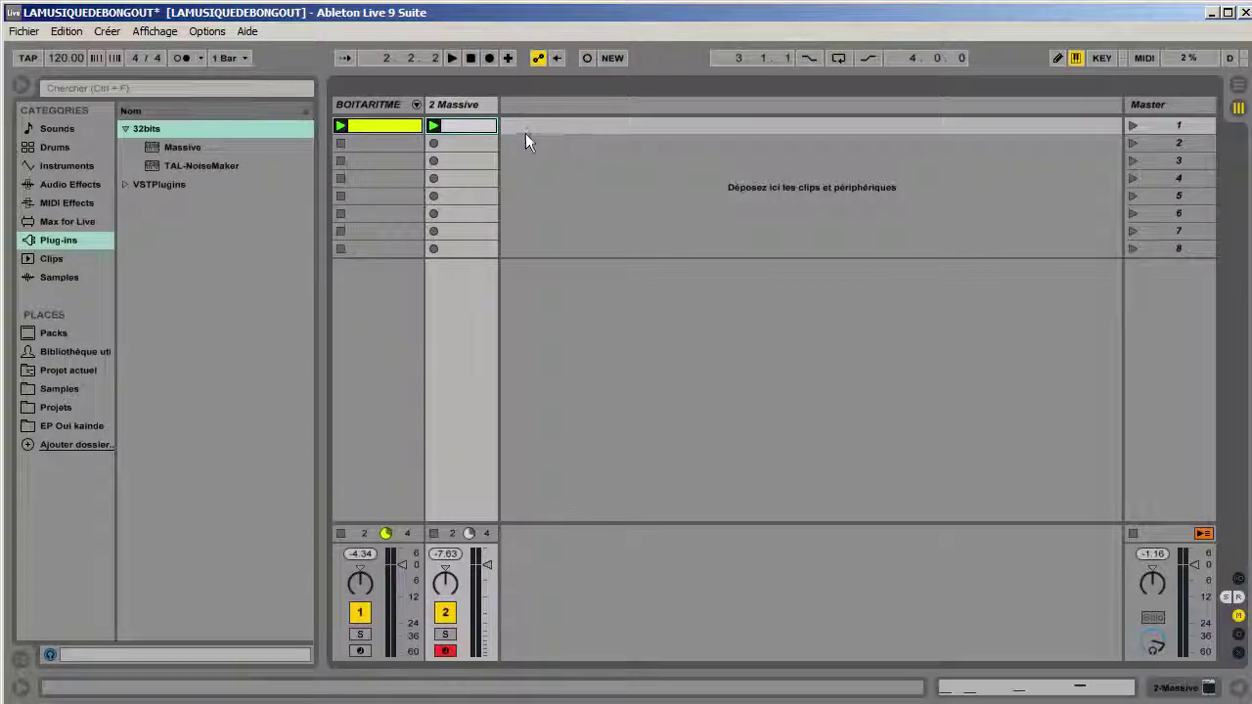
- Play only the BOITARITME clip with the Massive clip stopped, show its notes in the clip view, and stop playback
left_click(391, 129)
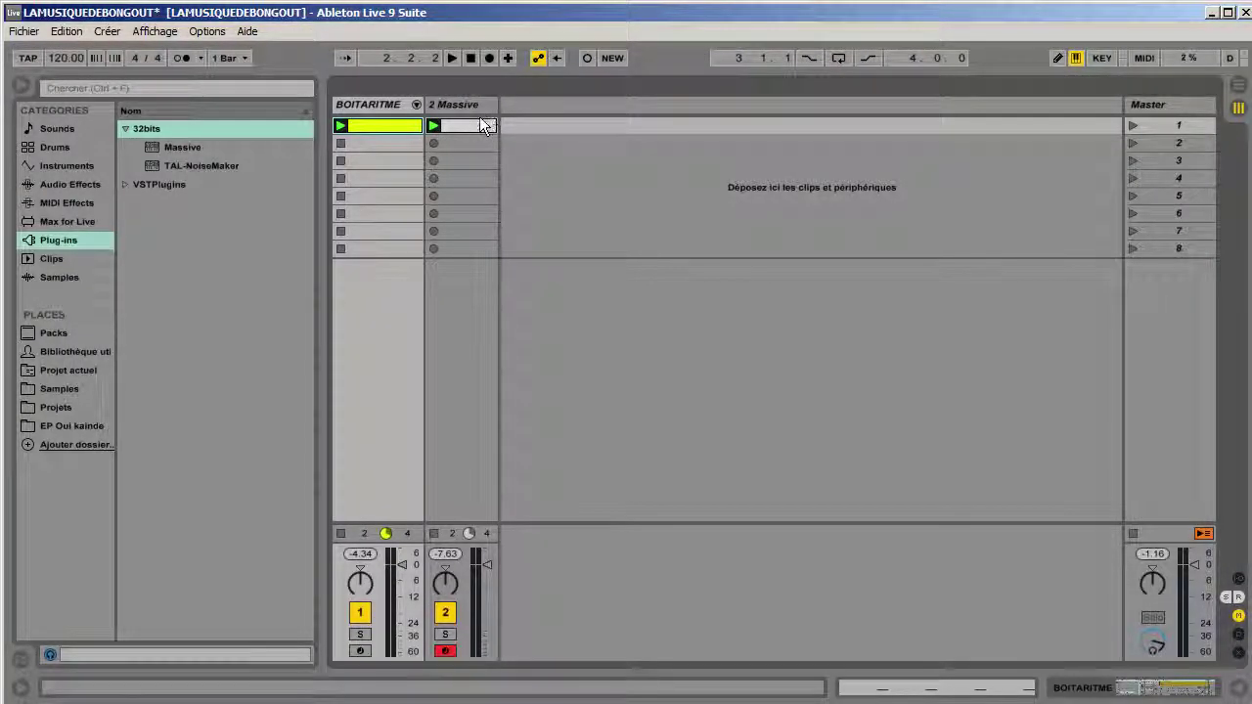
key("space")
left_click(433, 533)
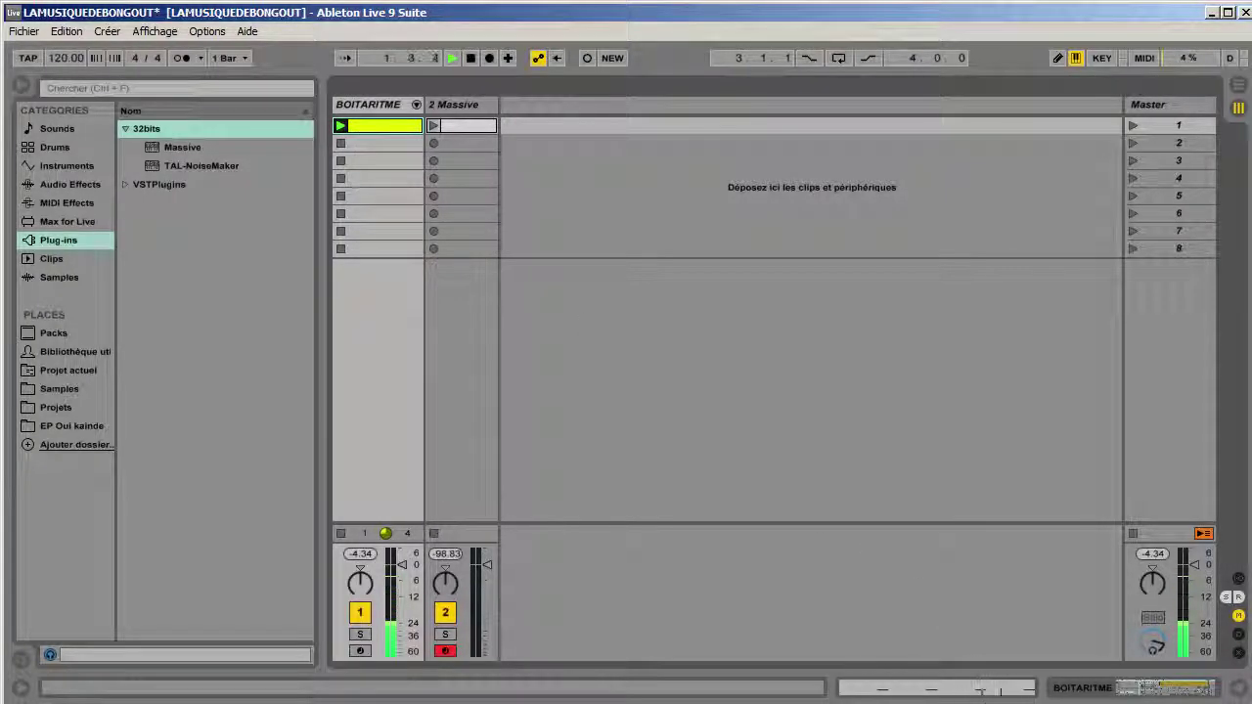
key("ctrl+alt+l")
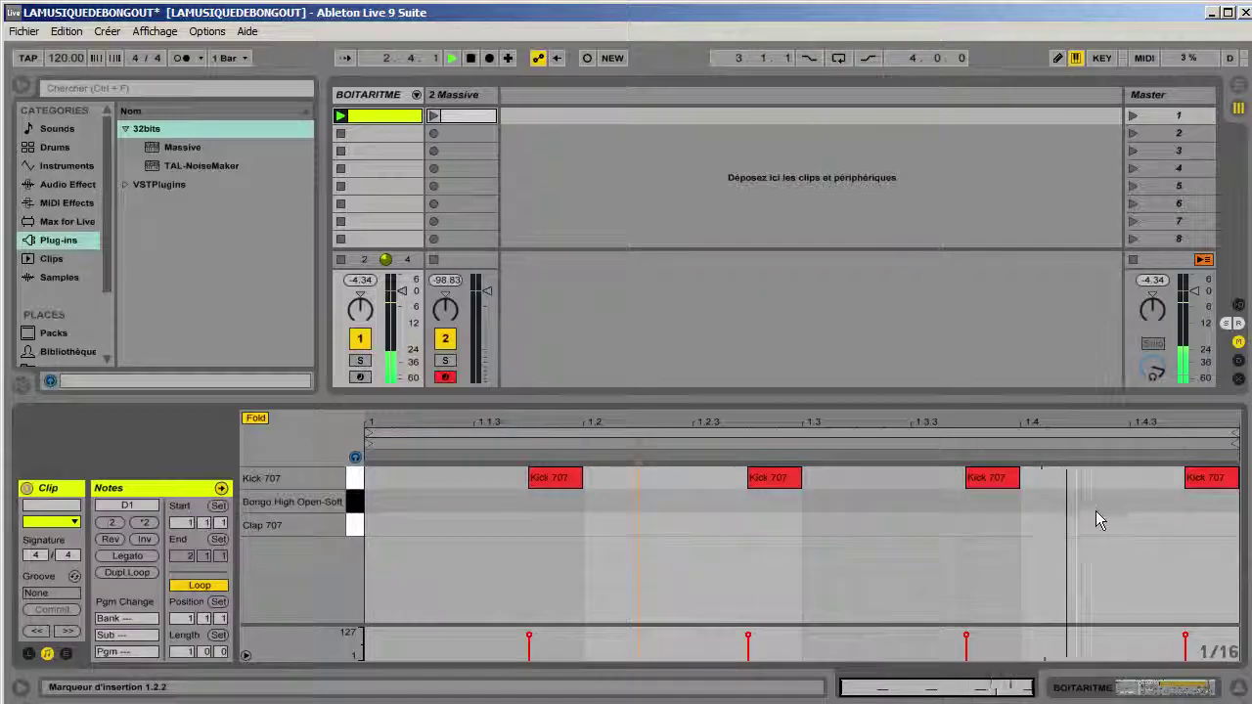
key("space")
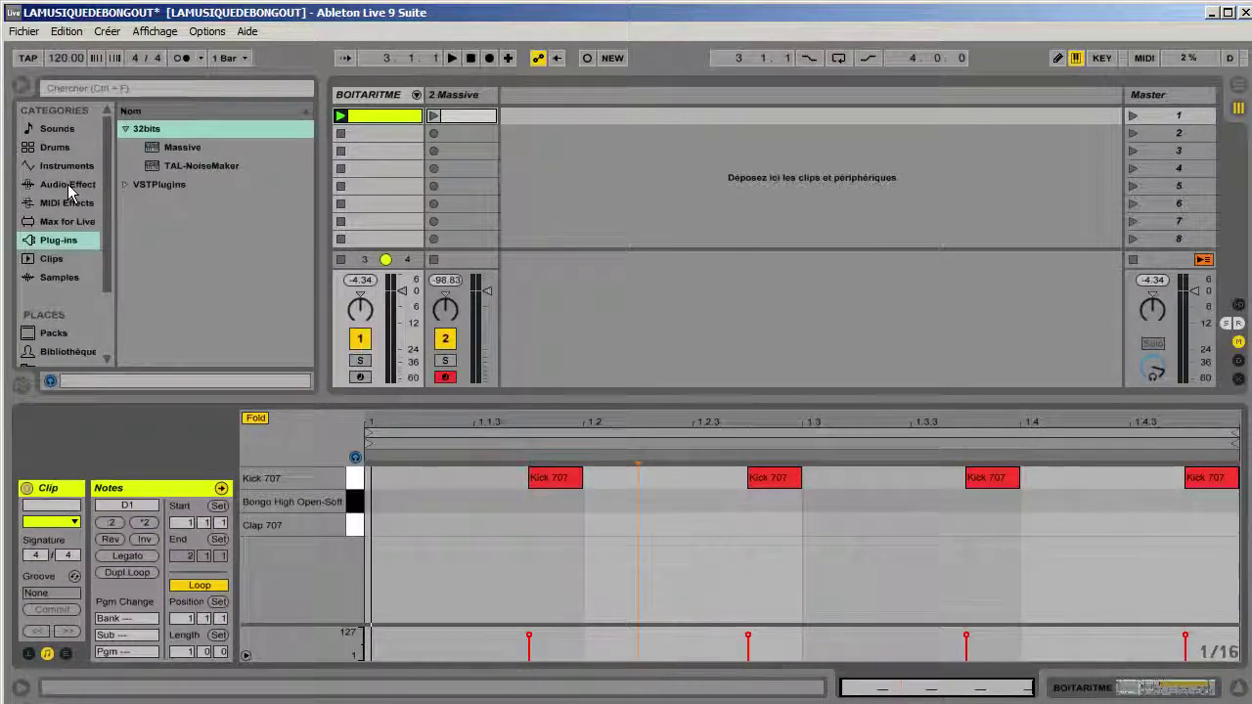
- Expand the Hihat folder under Drum Hits in the Drums category of the browser
left_click(65, 150)
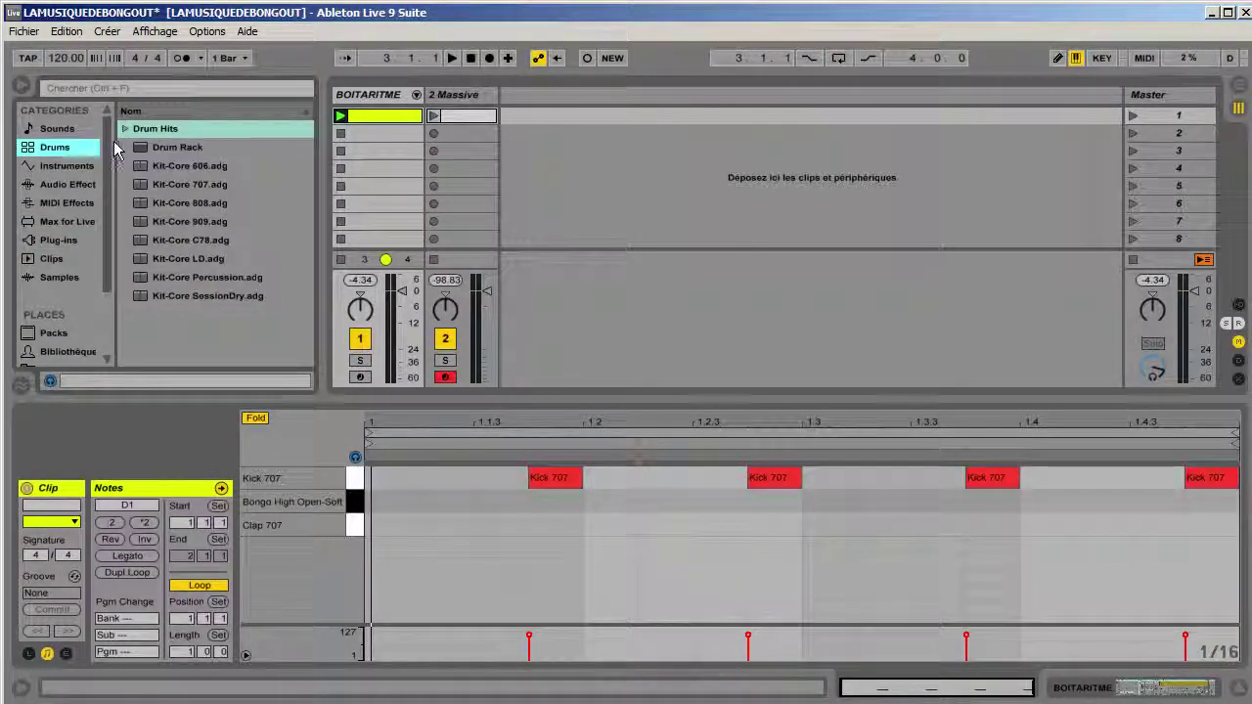
left_click(125, 133)
scroll(170, 195, "down", 1)
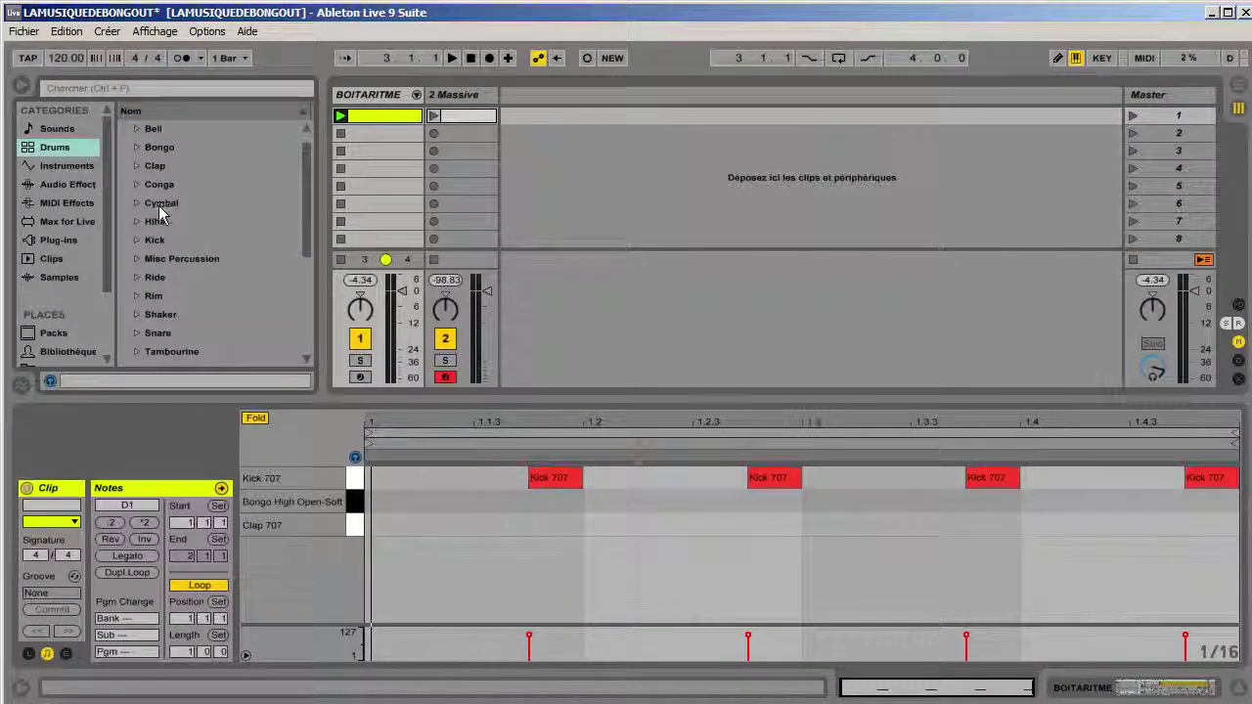
left_click(142, 223)
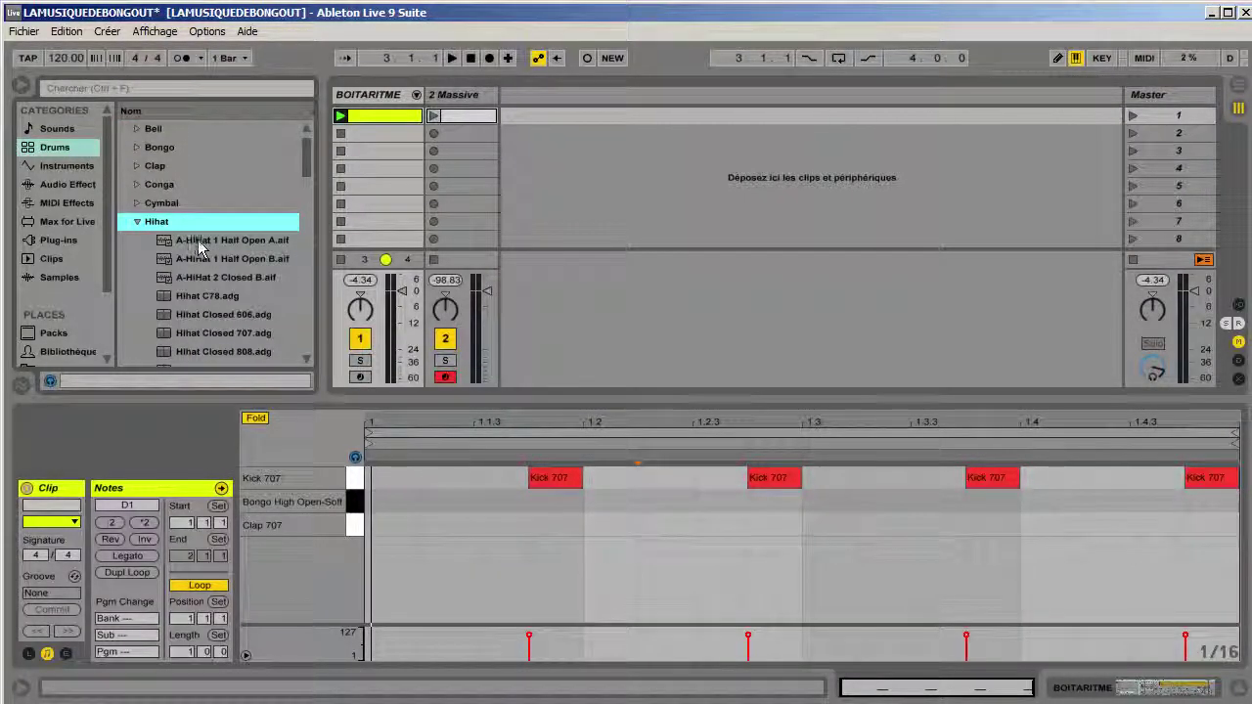
- Load the A-HiHat 1 Half Open A.aif sample onto the empty D#1 pad of the BOITARITME Drum Rack
left_click_drag(522, 524, 1223, 526)
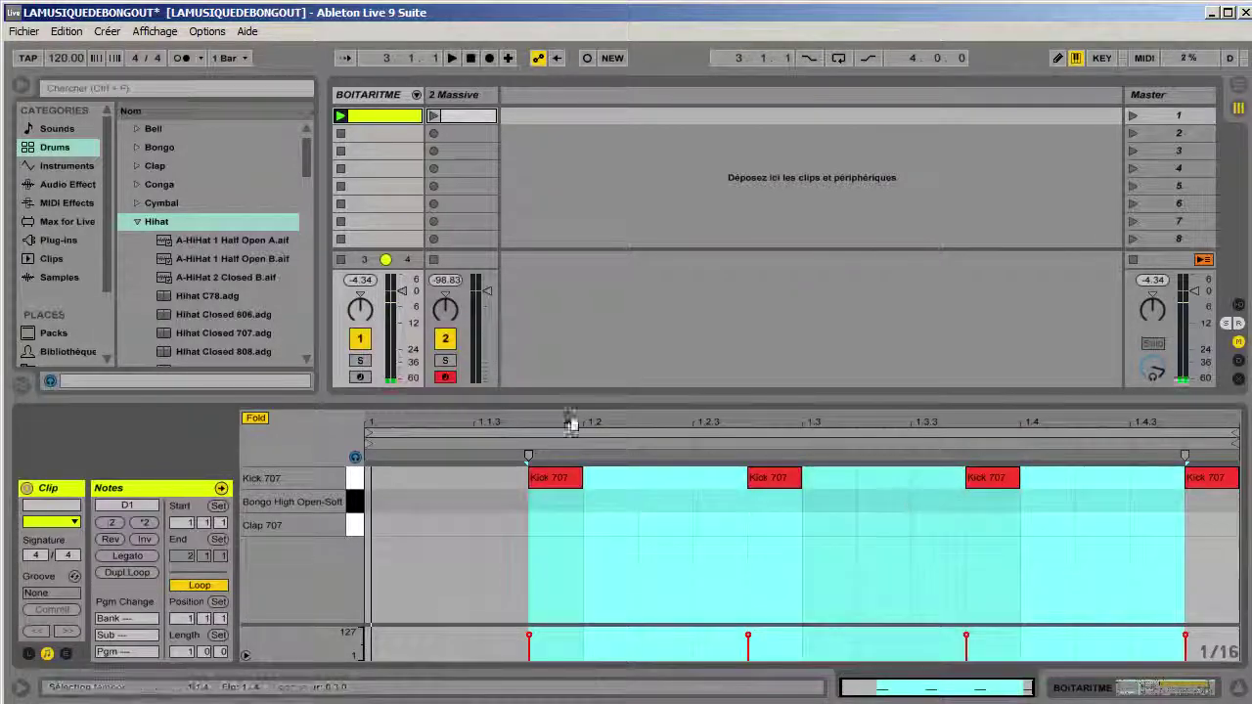
left_click(252, 239)
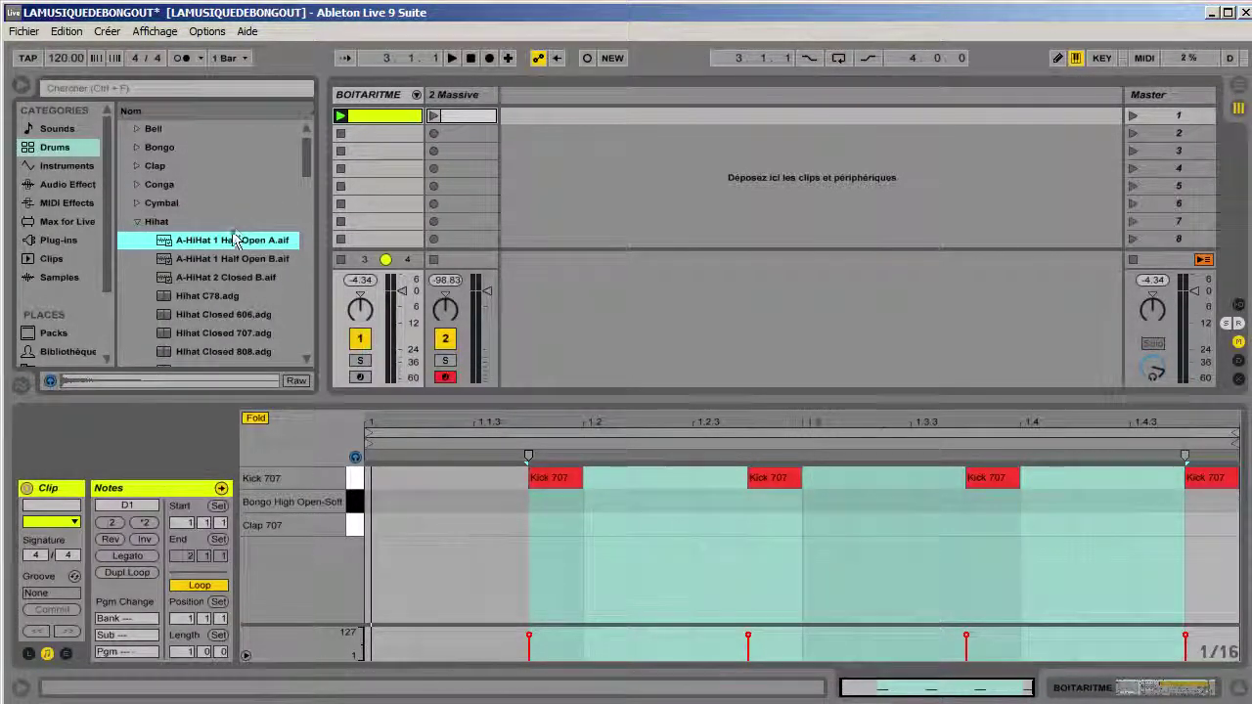
mouse_move(250, 243)
left_mouse_down()
mouse_move(446, 552)
mouse_move(421, 456)
mouse_move(271, 548)
mouse_move(260, 366)
mouse_move(233, 244)
left_mouse_up()
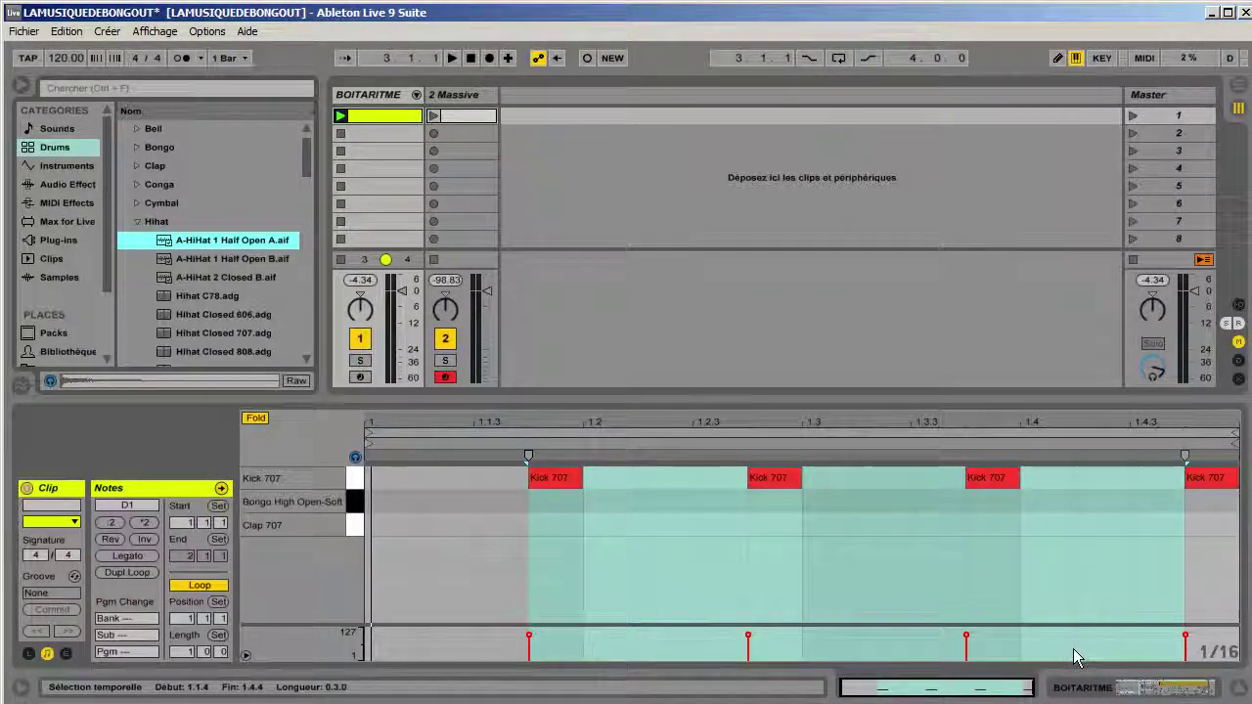
left_click(1081, 687)
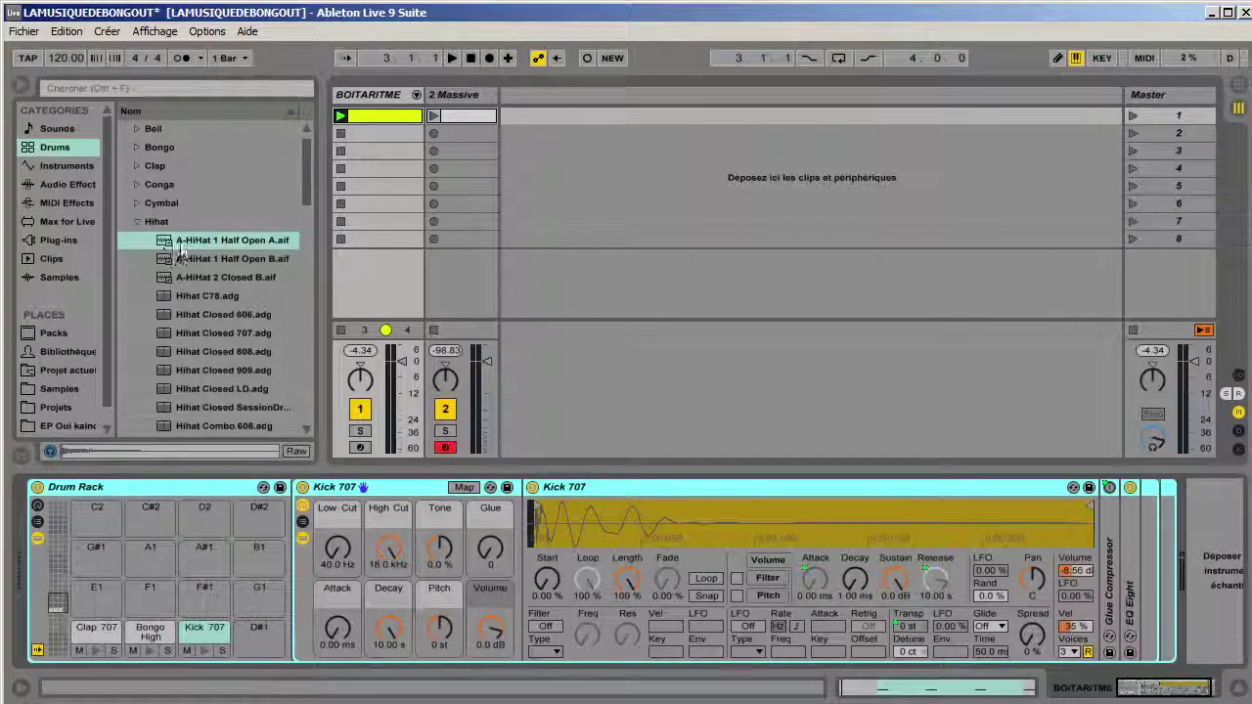
left_click(216, 244)
left_click_drag(223, 555, 253, 629)
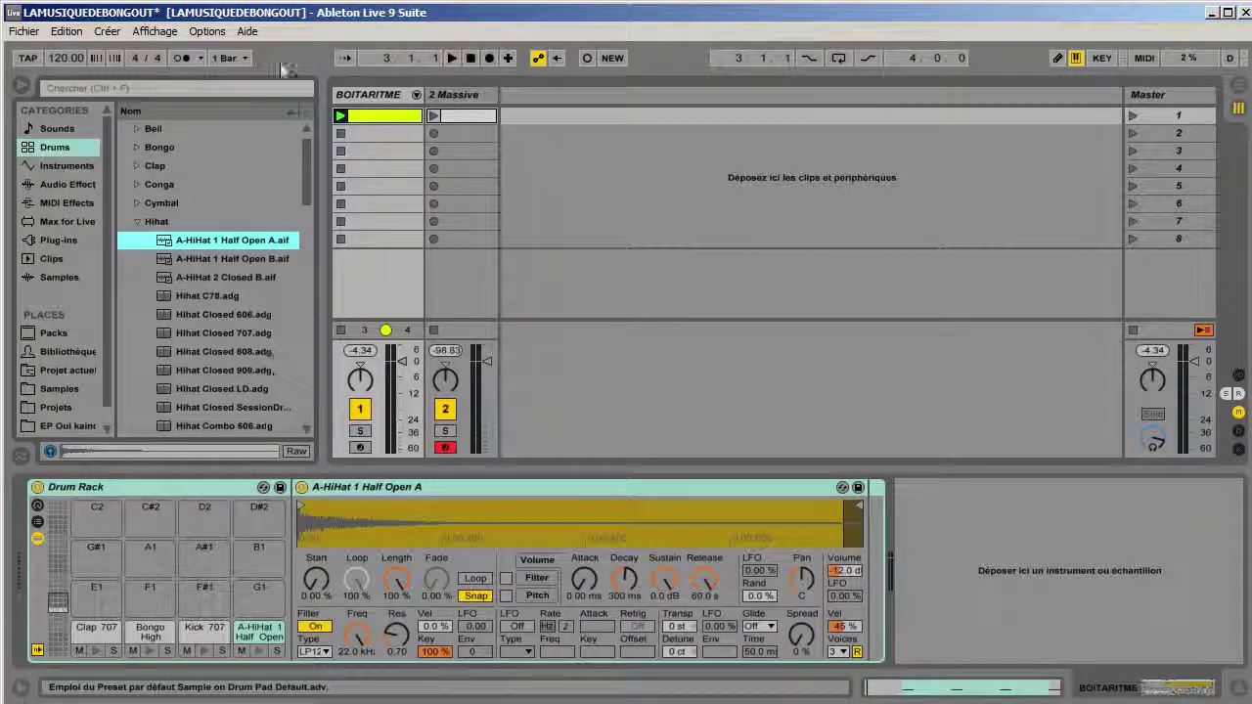
- Add four A-HiHat 1 Half Open A notes to the BOITARITME clip at 1.1.2, 1.2.2, 1.3.2 and 1.4.2
left_click(1055, 673)
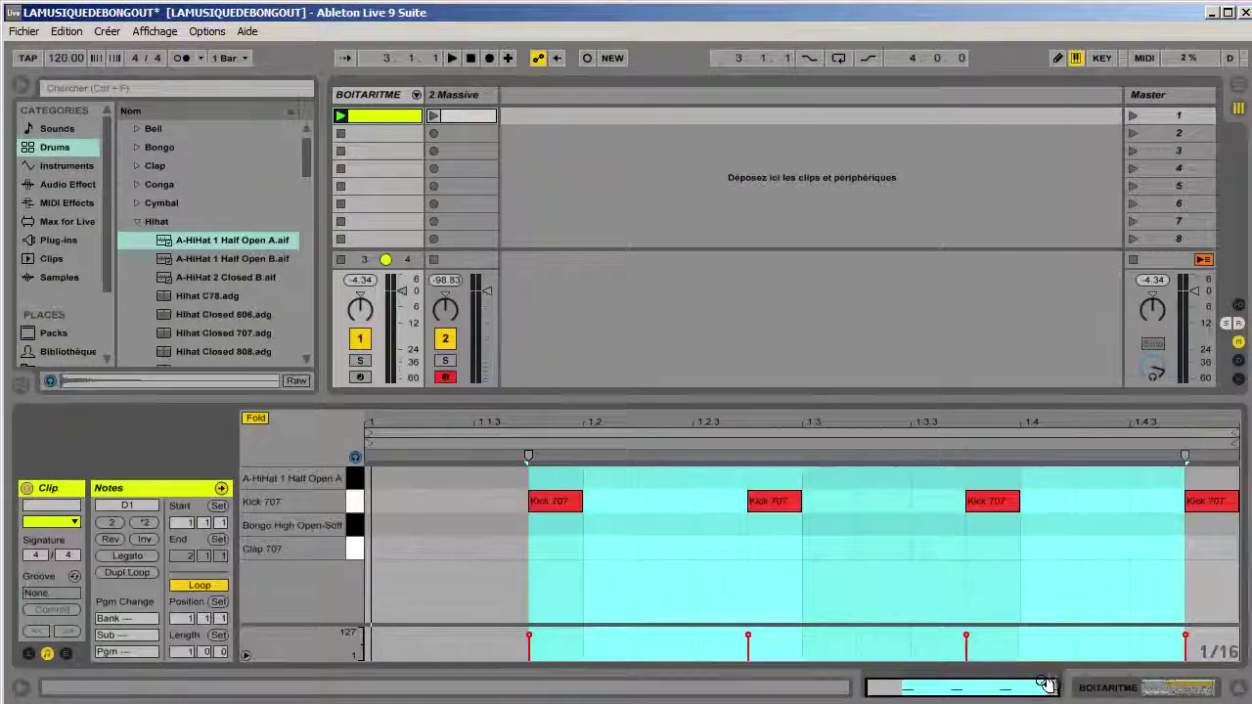
left_click(356, 478)
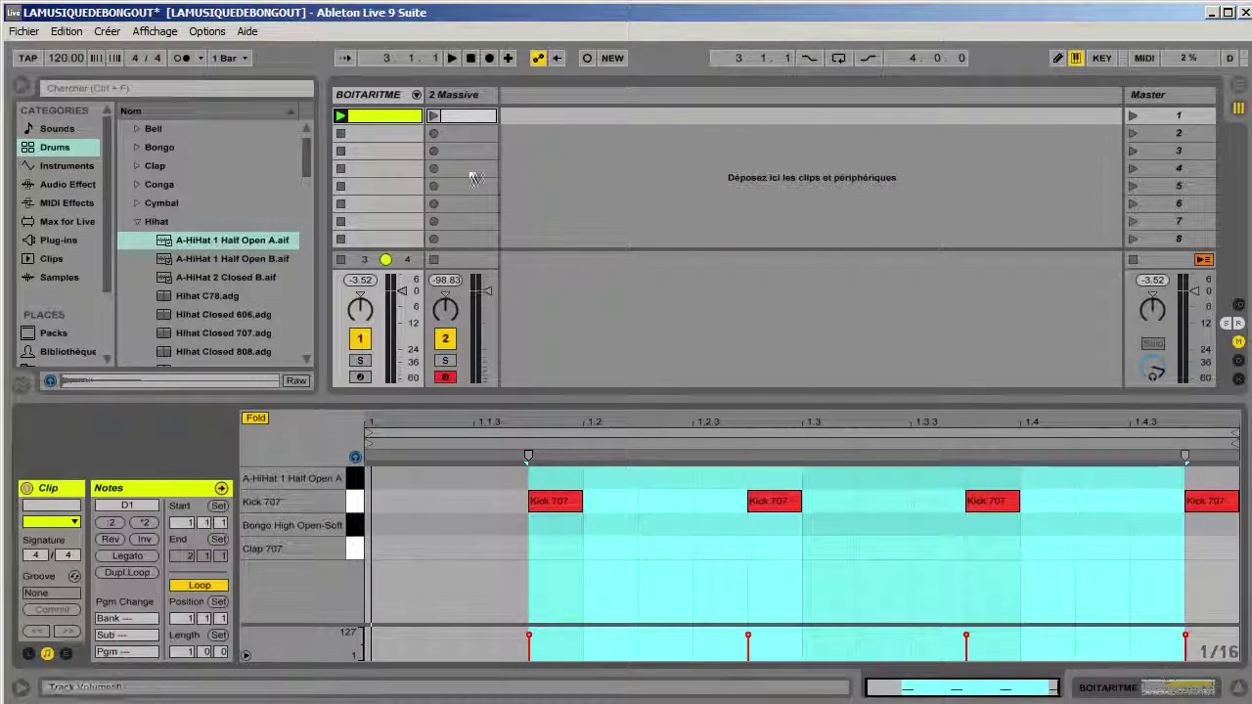
double_click(440, 478)
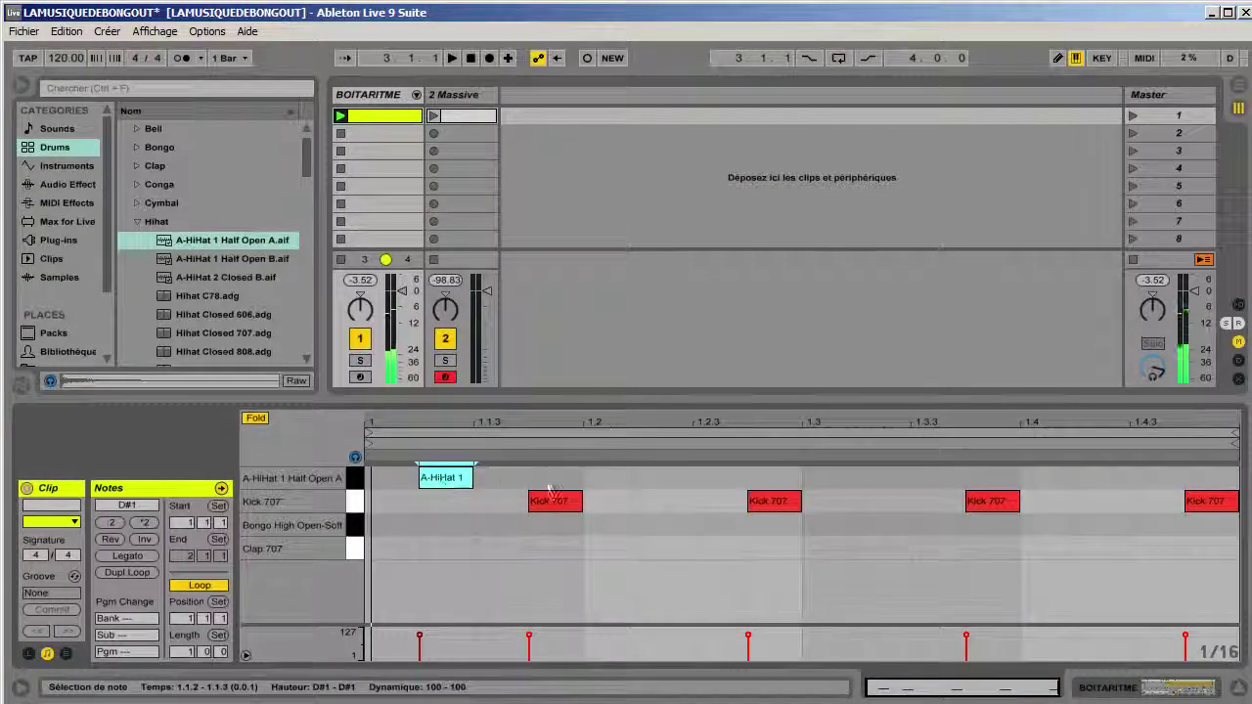
double_click(676, 478)
double_click(883, 478)
double_click(1102, 479)
- Play the BOITARITME clip to hear the hi-hats with the kicks, and stop playback
key("space")
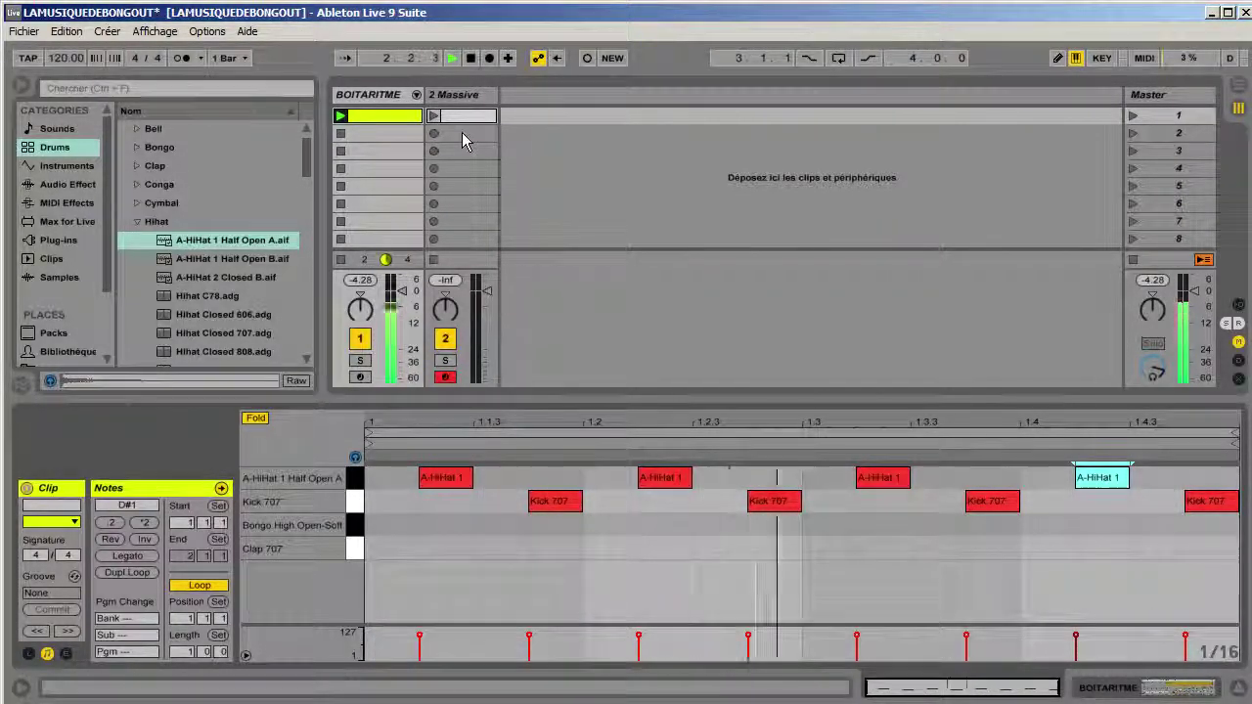
key("space")
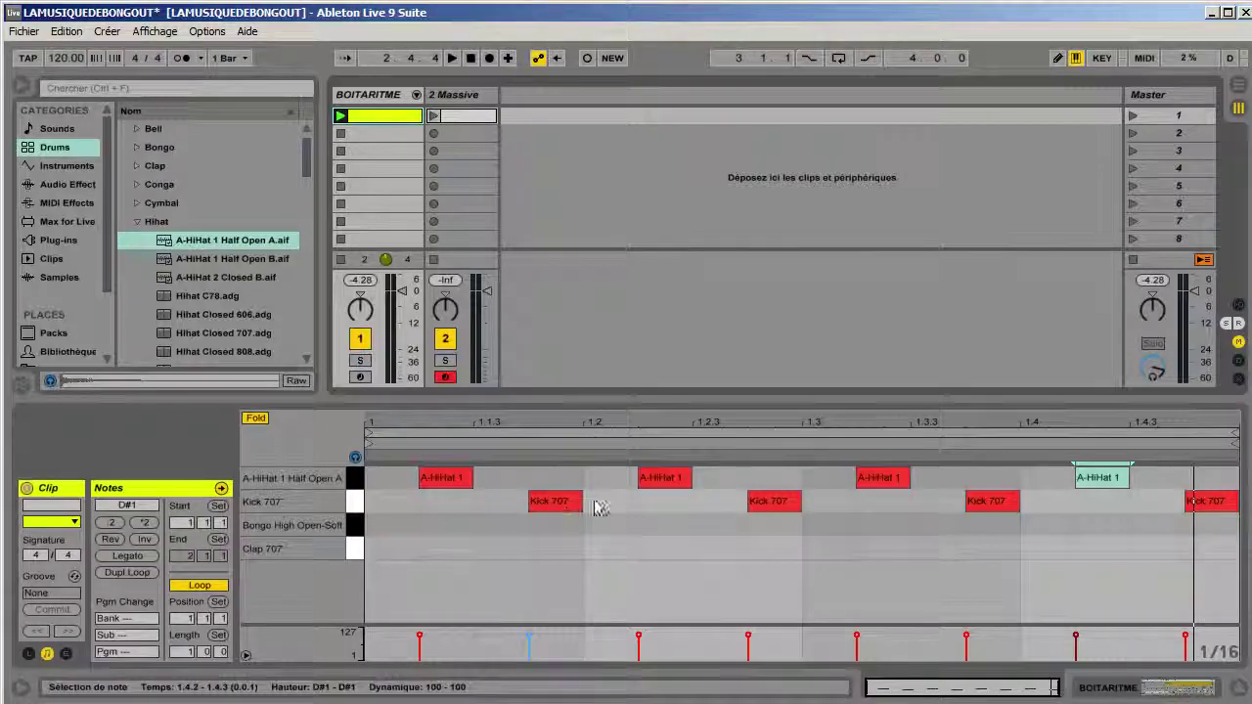
left_click(341, 116)
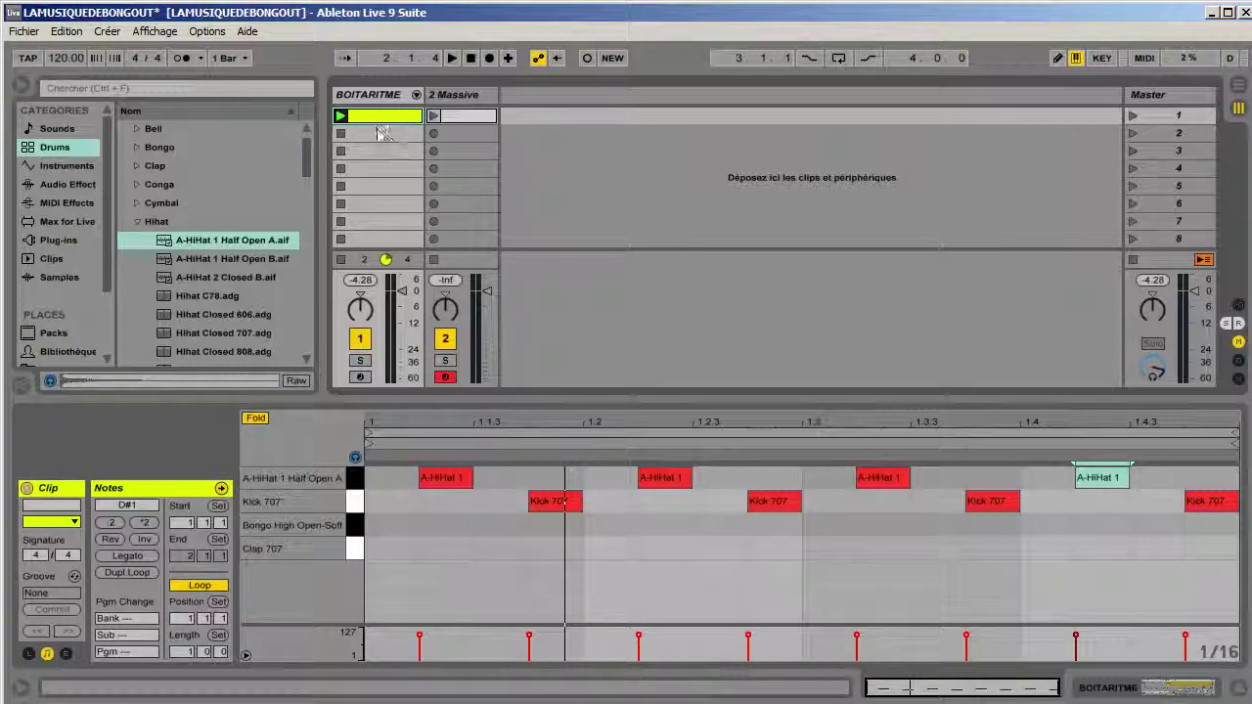
- Create an empty MIDI clip in the second slot of the BOITARITME track and colour it yellow-green
double_click(379, 136)
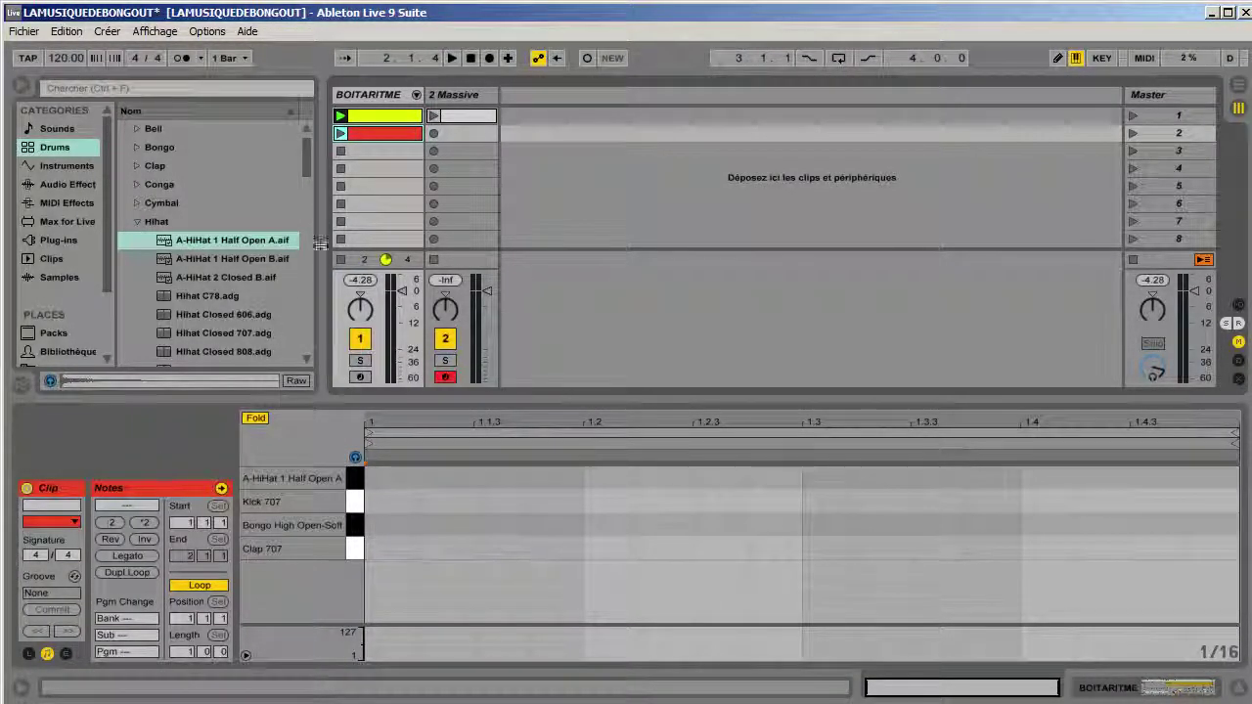
right_click(381, 134)
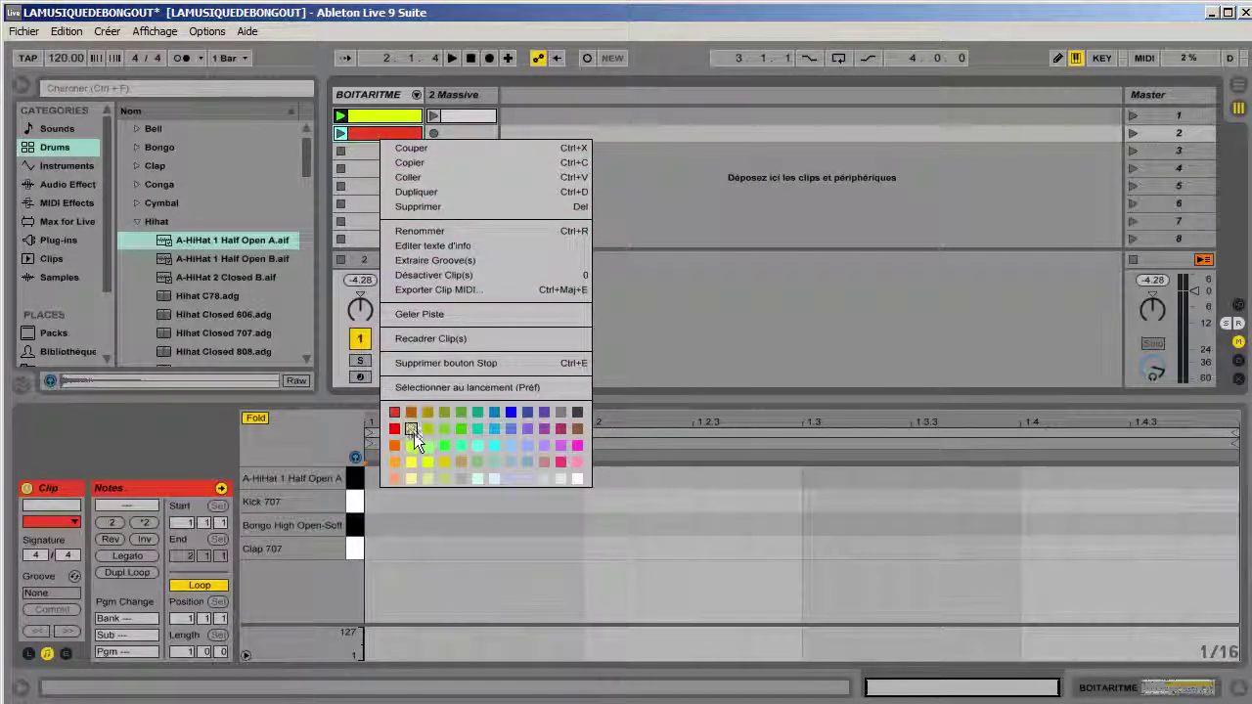
left_click(414, 432)
left_click(387, 128)
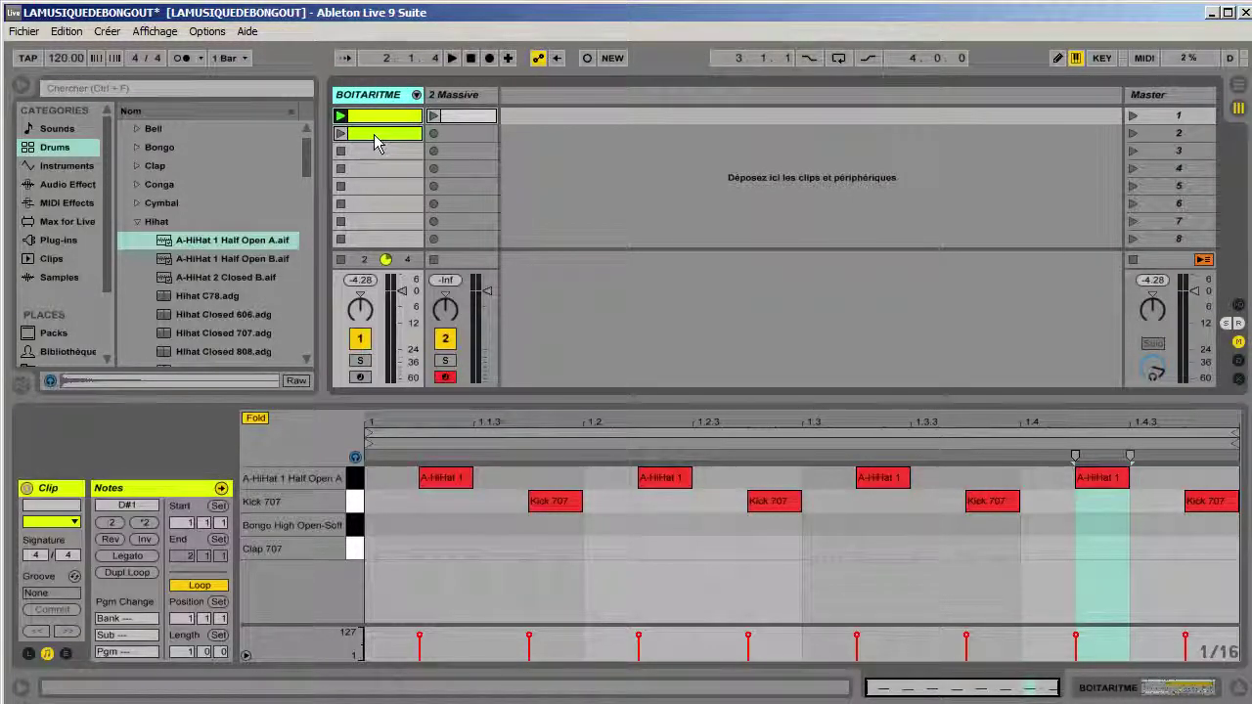
- Add four Kick 707 notes to the second-slot clip at 1.1.4, 1.2.4, 1.3.4 and 1.4.4, matching the first clip
left_click(375, 135)
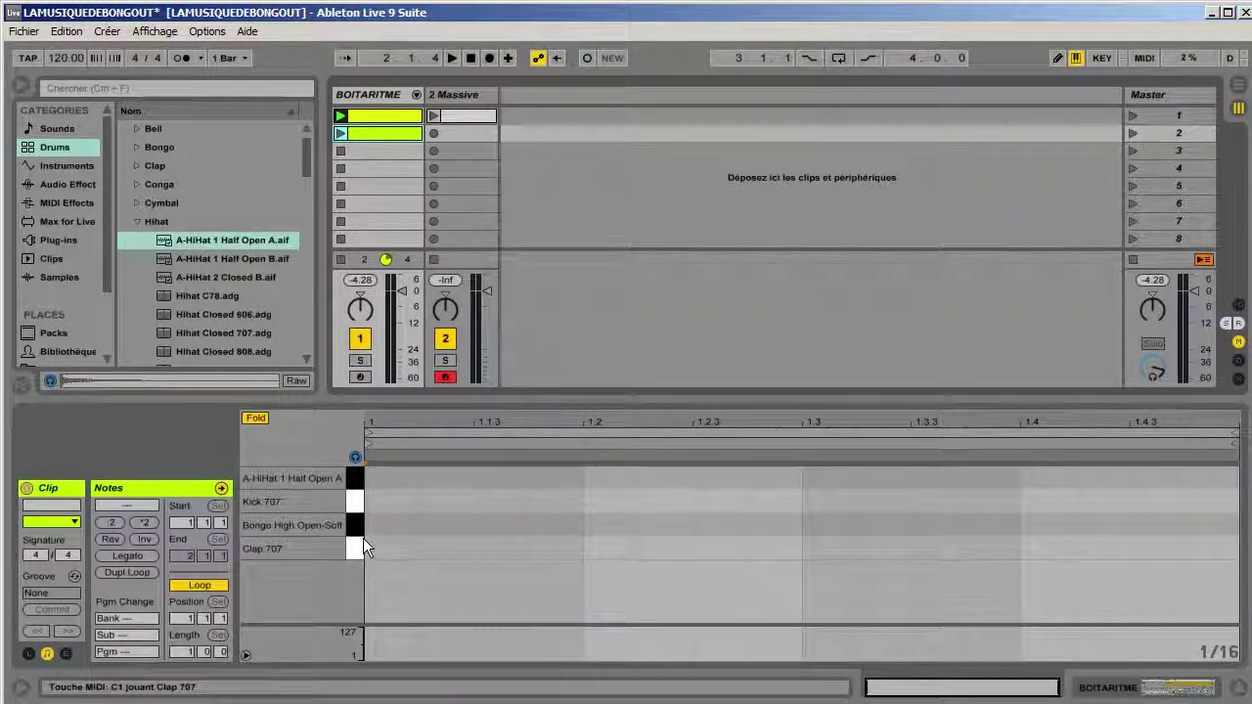
left_click(370, 113)
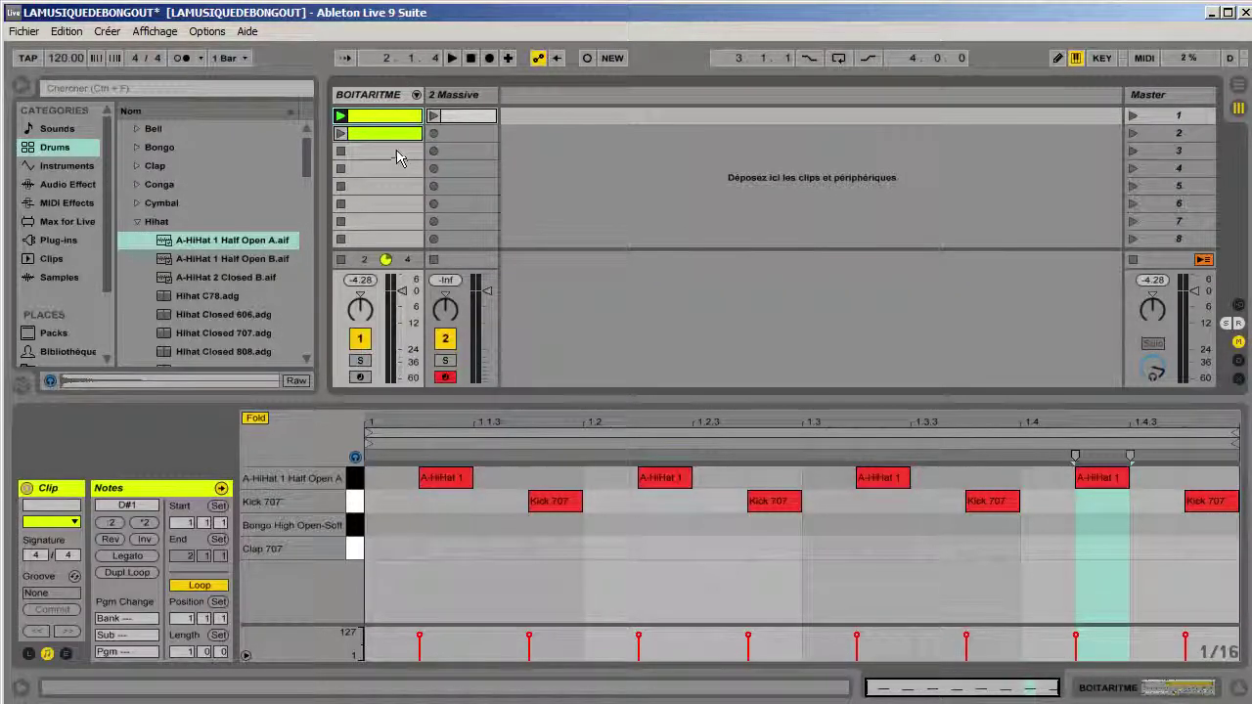
left_click(377, 134)
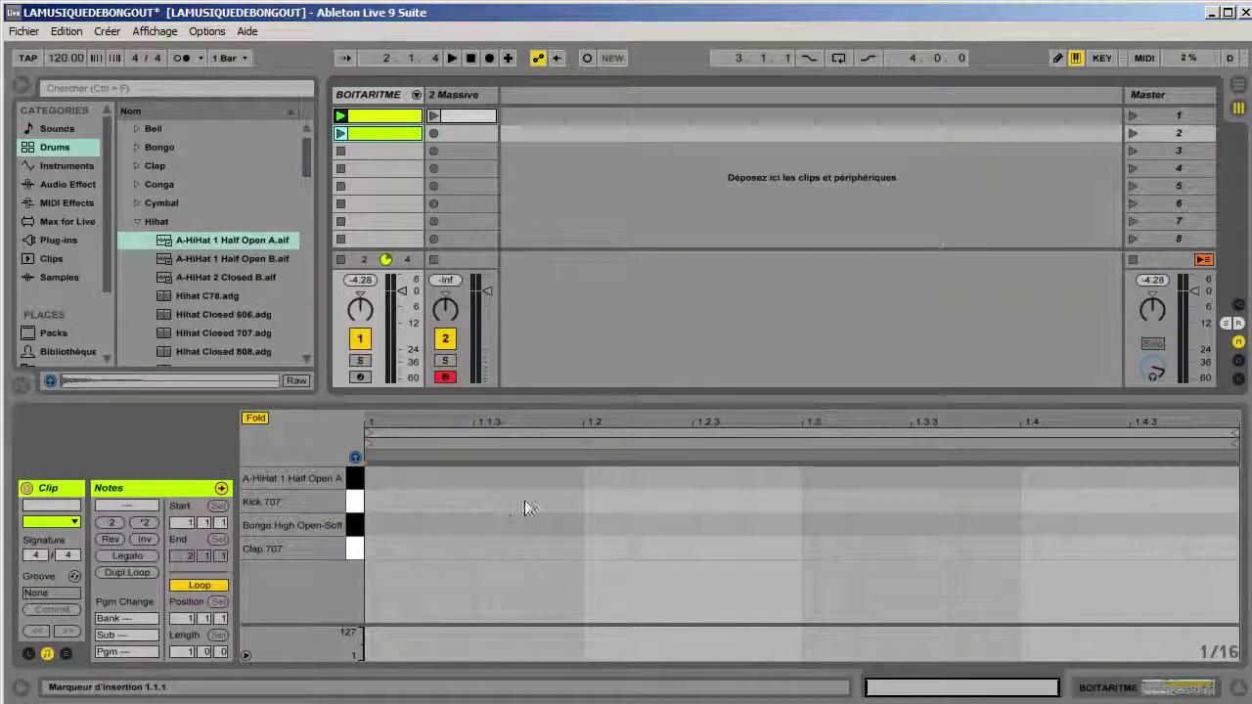
double_click(555, 501)
double_click(773, 501)
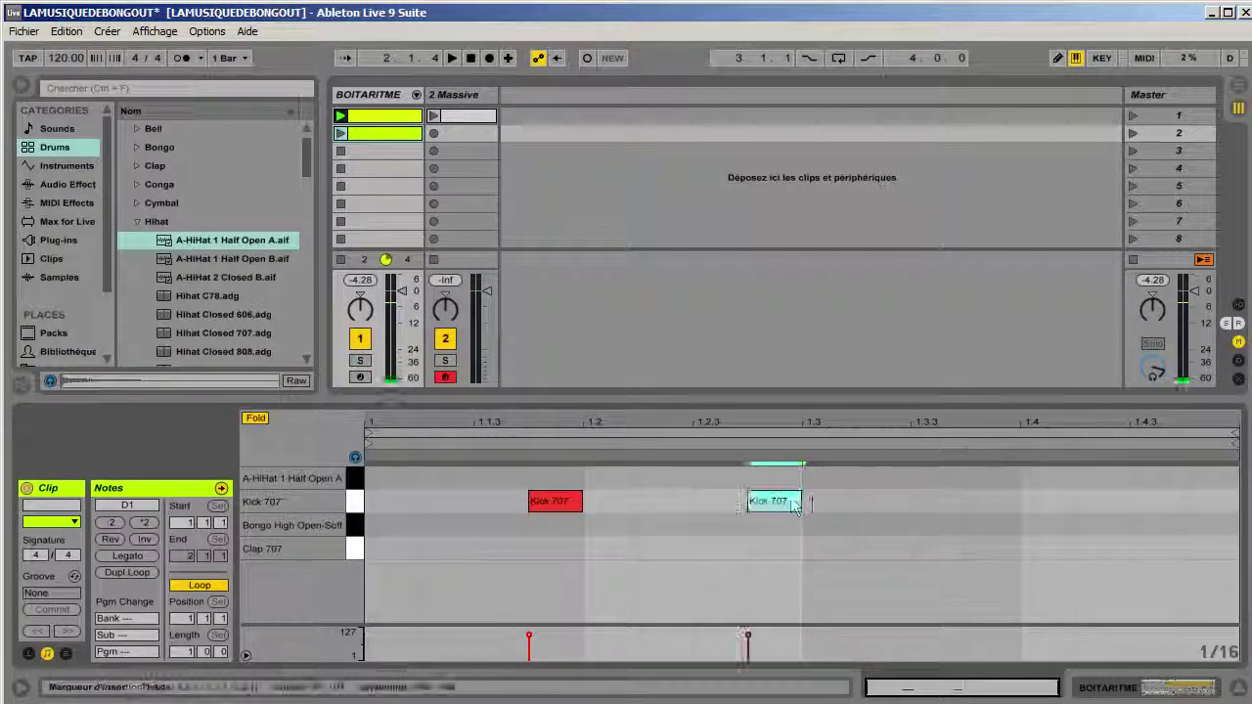
double_click(993, 501)
double_click(1213, 501)
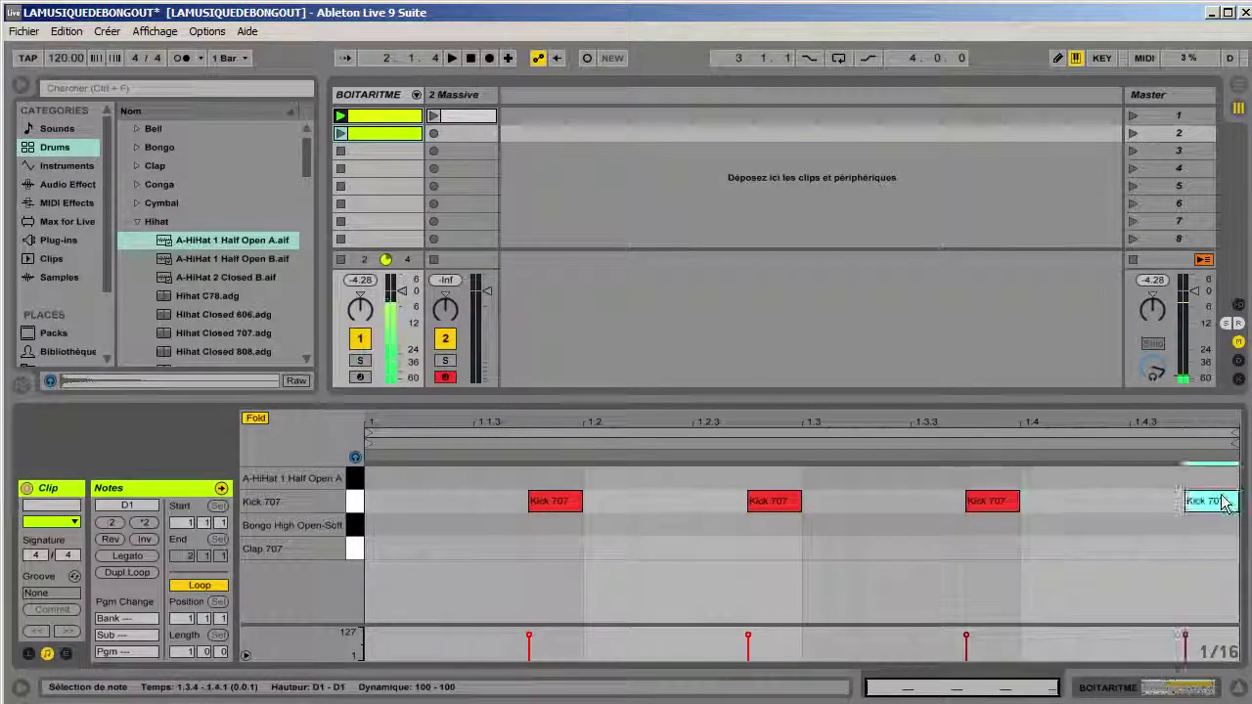
- Play the kick-only clip in the second slot, switch playback to the first BOITARITME clip, and stop
left_click(378, 140)
left_click(340, 133)
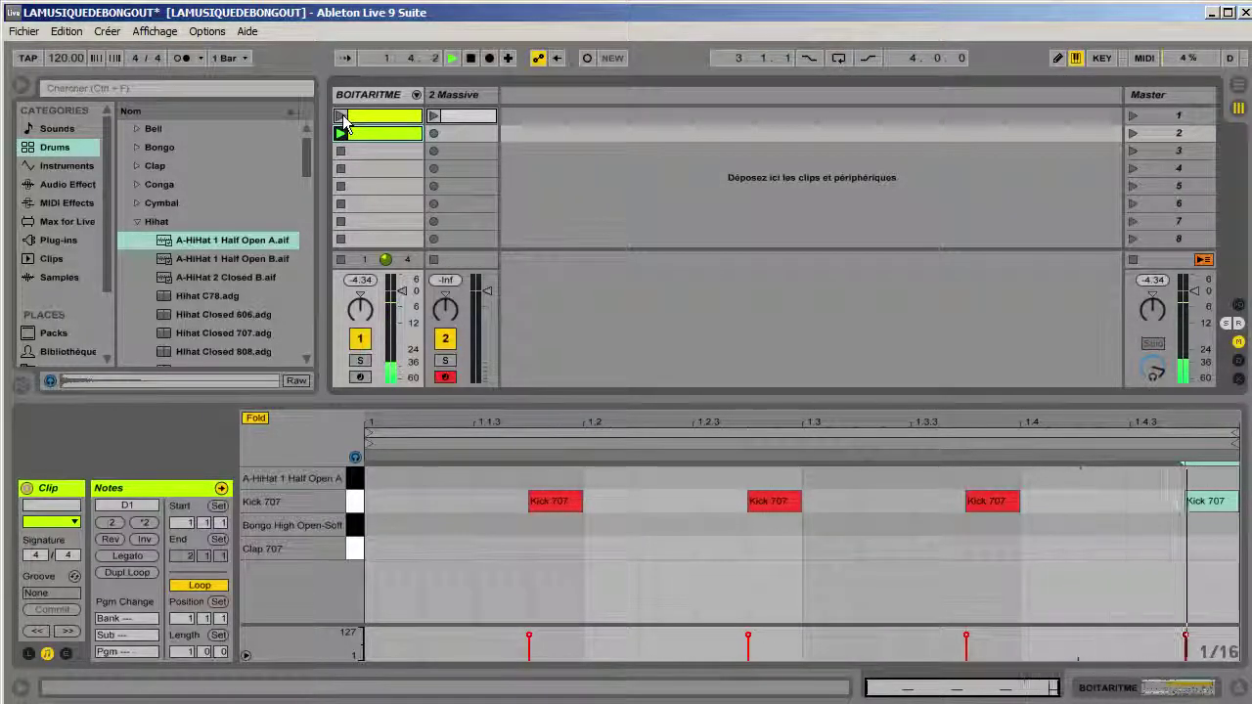
left_click(352, 117)
left_click(342, 116)
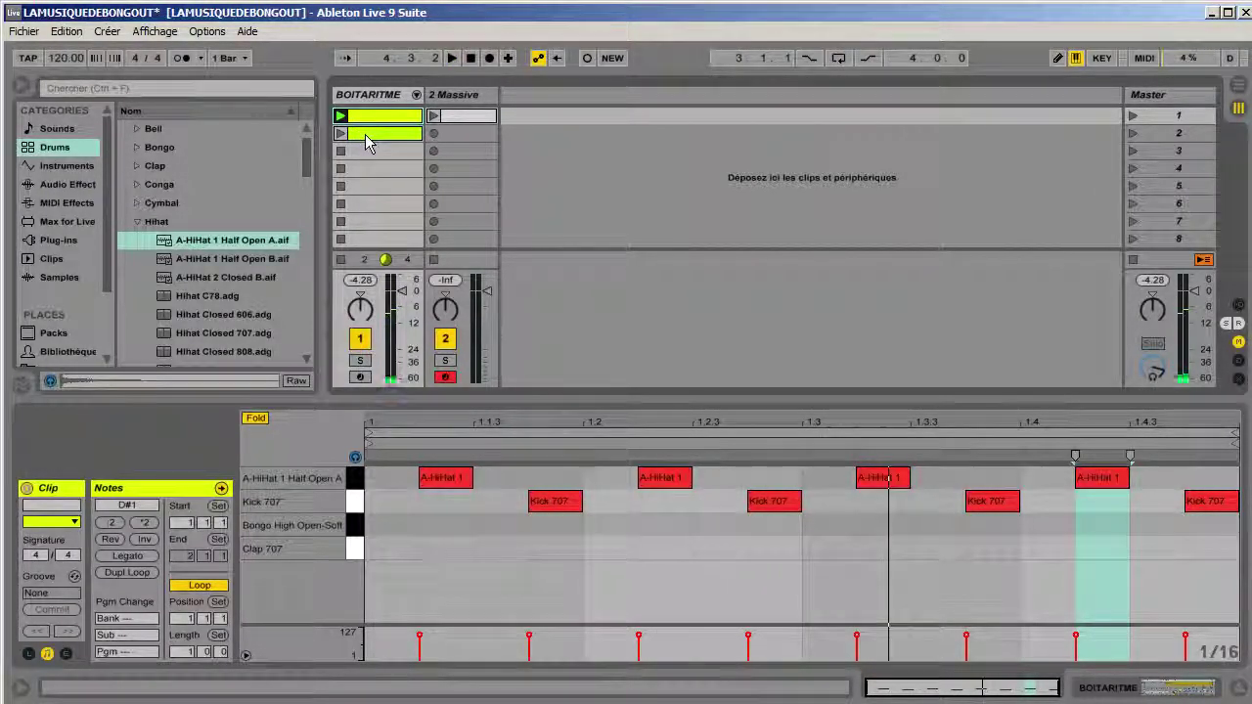
- Replace the second-slot clip on the BOITARITME track with a copy of the first clip
left_click(365, 134)
key("Delete")
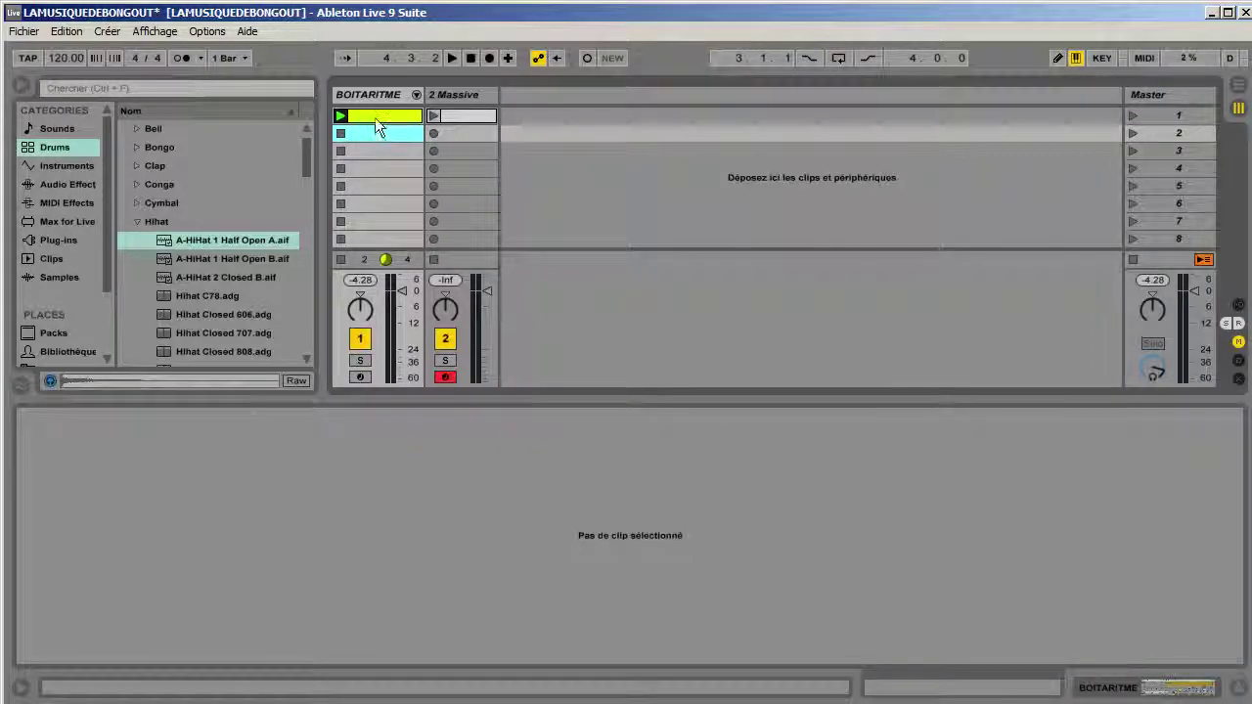
left_click(371, 118)
right_click(378, 118)
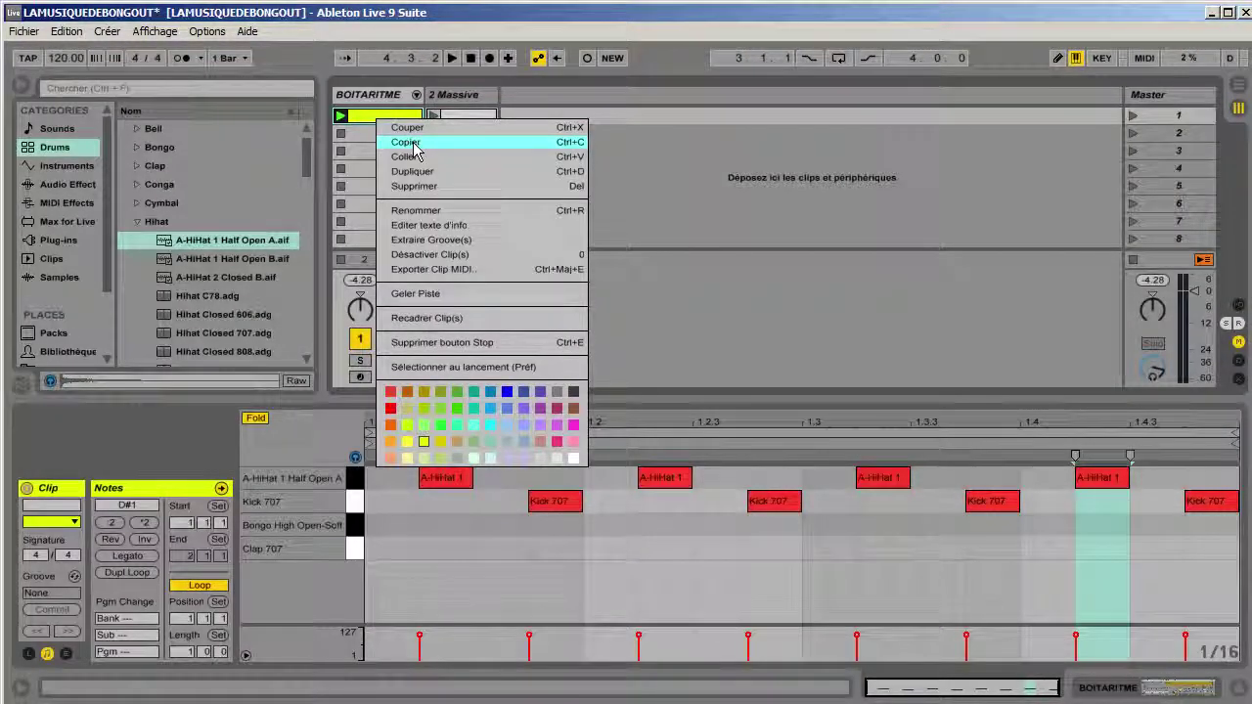
left_click(414, 144)
left_click(382, 137)
key("ctrl+v")
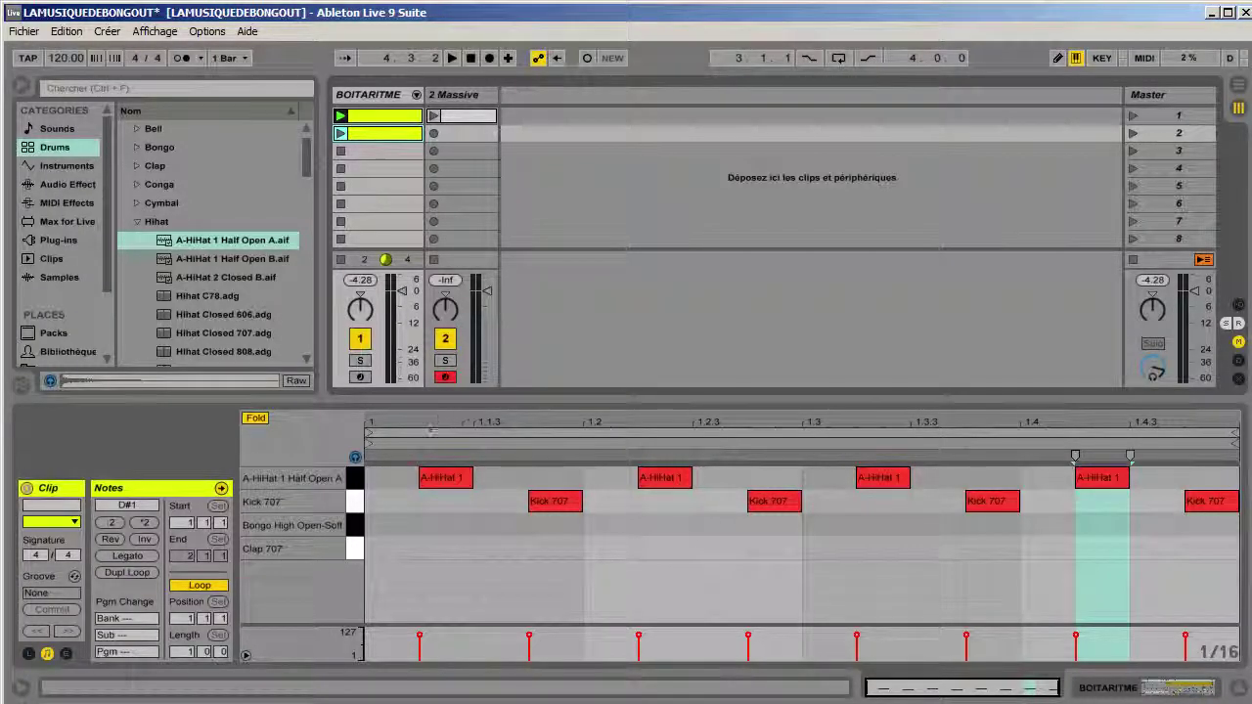
- Delete all hi-hat notes from the copied clip in the second slot, and play it briefly before stopping the clip
left_click_drag(401, 478, 1089, 478)
key("Delete")
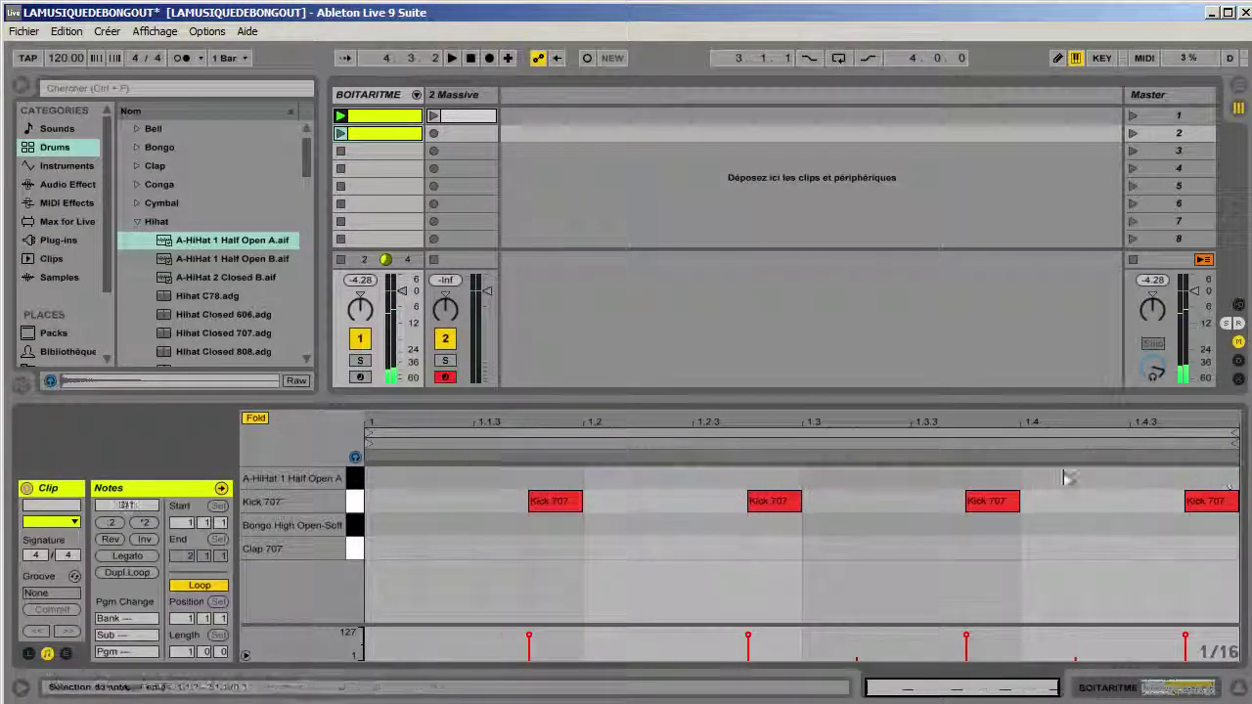
left_click(340, 133)
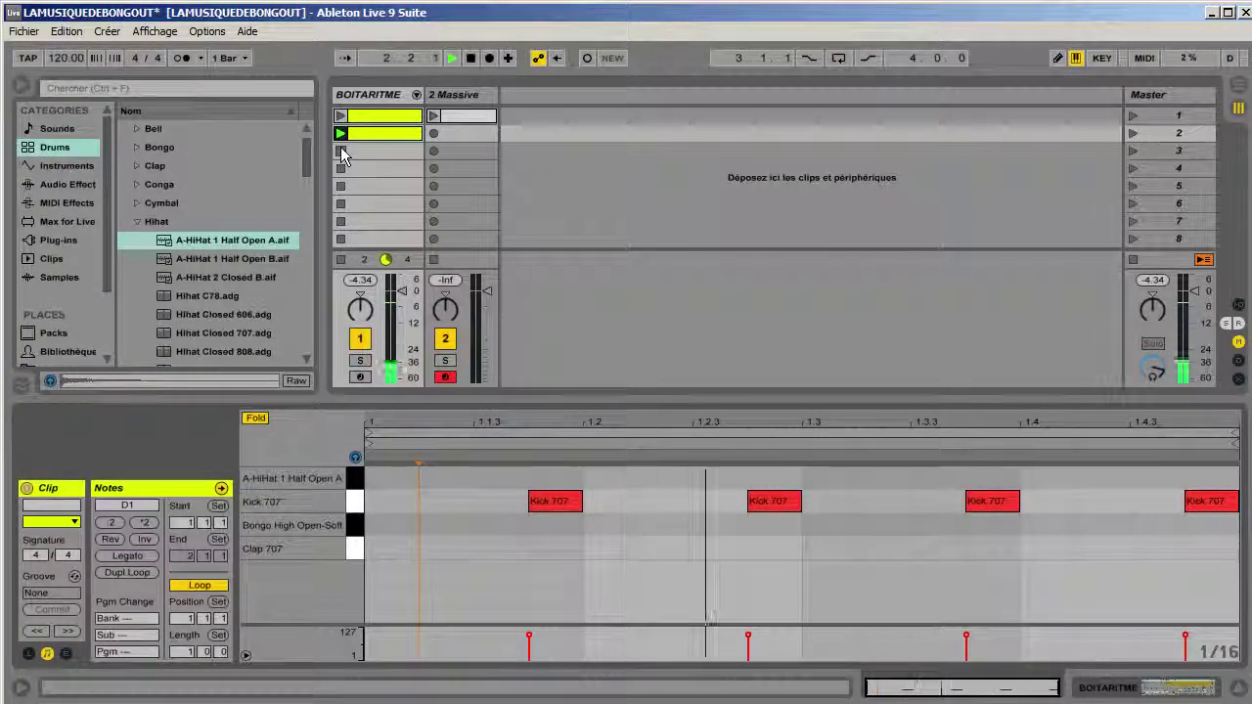
left_click(342, 151)
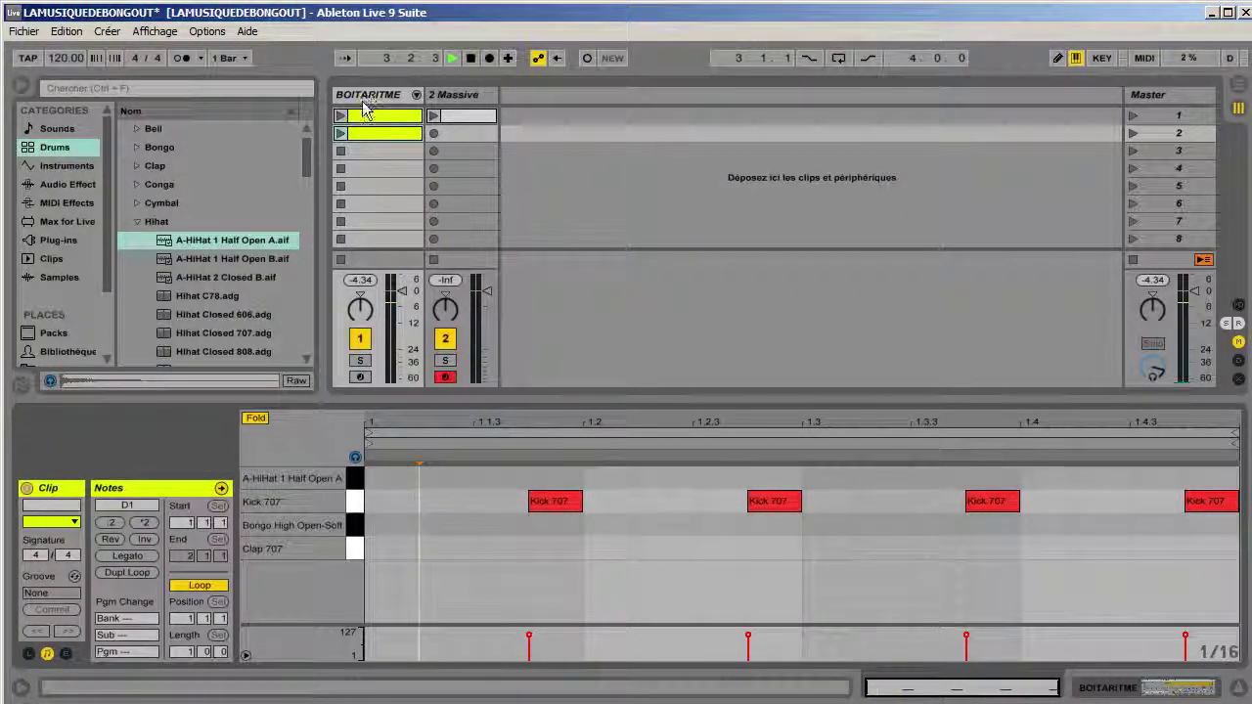
- Play the second BOITARITME clip together with the Massive clip, and stop playback
left_click(342, 135)
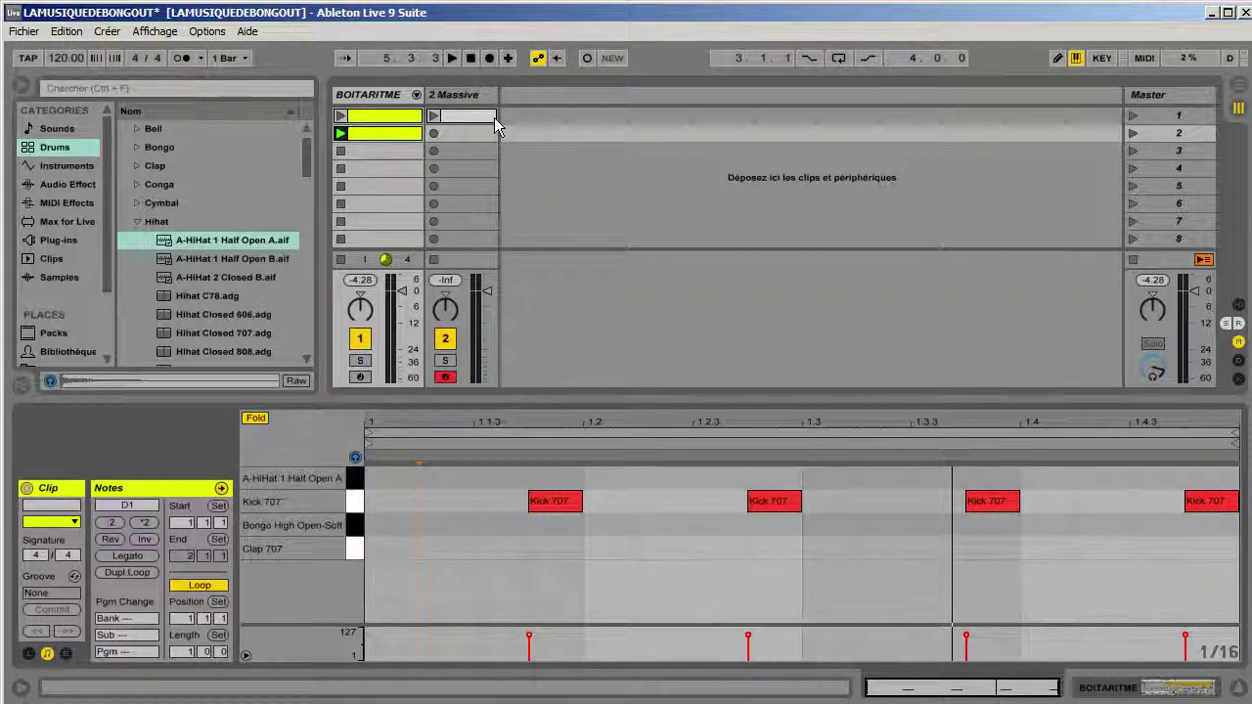
left_click(435, 118)
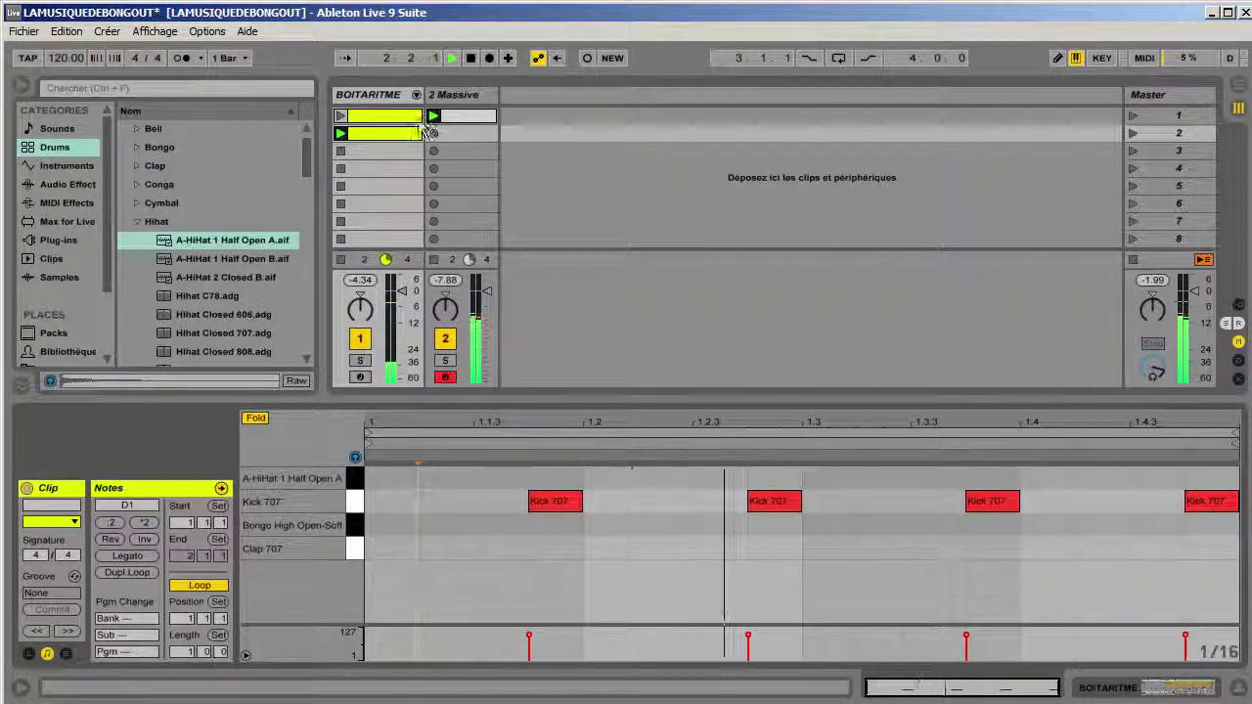
key("space")
- Show the Massive clip's notes, and collapse the Hihat and Drum Hits folders in the browser
left_click(466, 118)
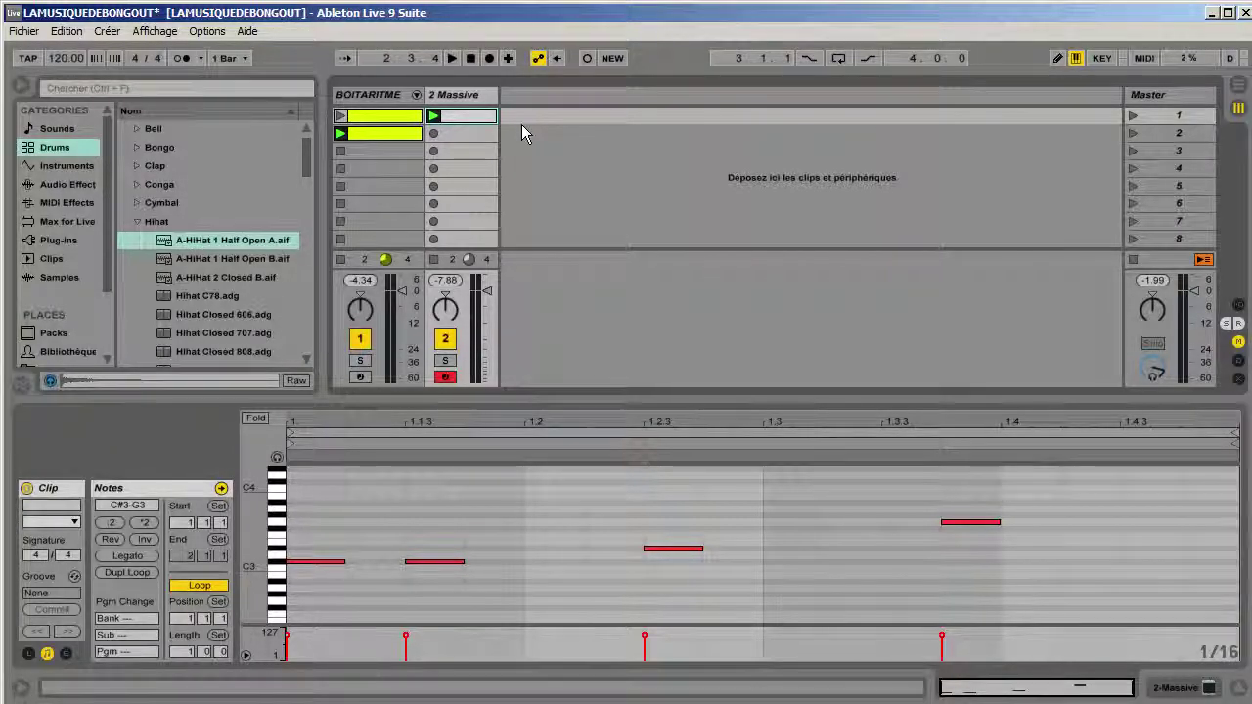
left_click(136, 221)
left_click(126, 129)
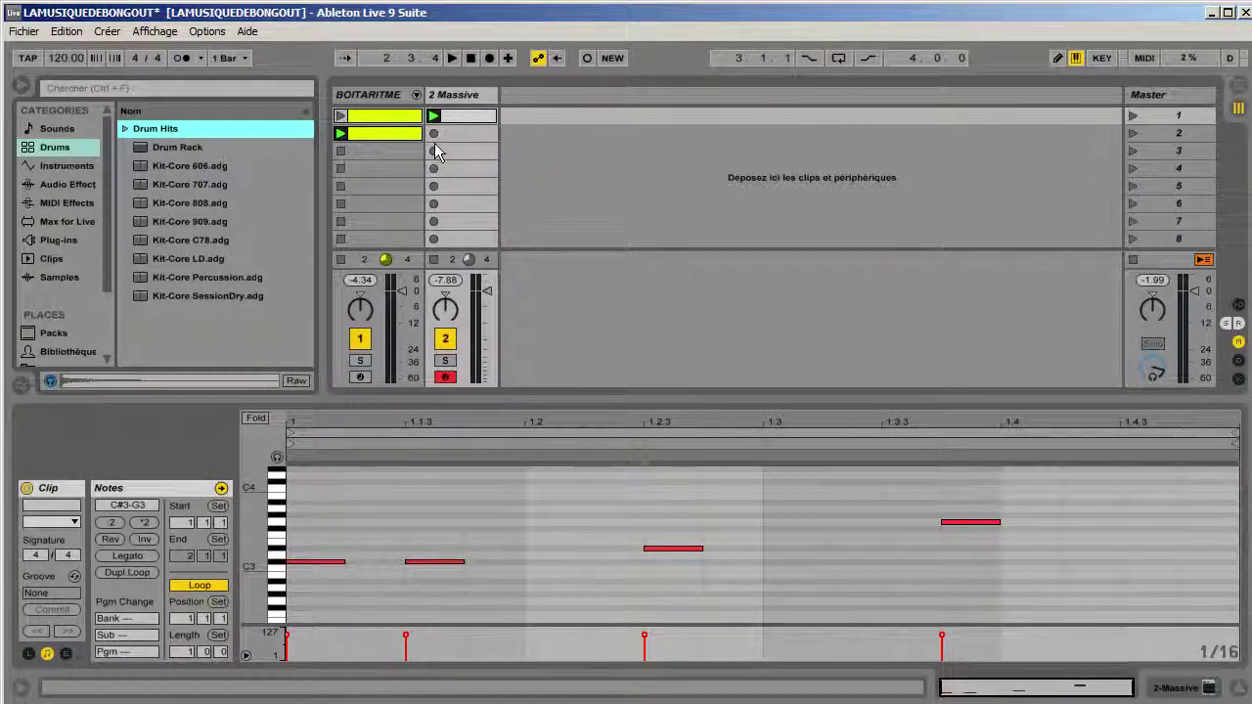
- Play the Massive clip without drums, then relaunch the second BOITARITME clip alongside it and show that drum clip's notes
left_click(340, 151)
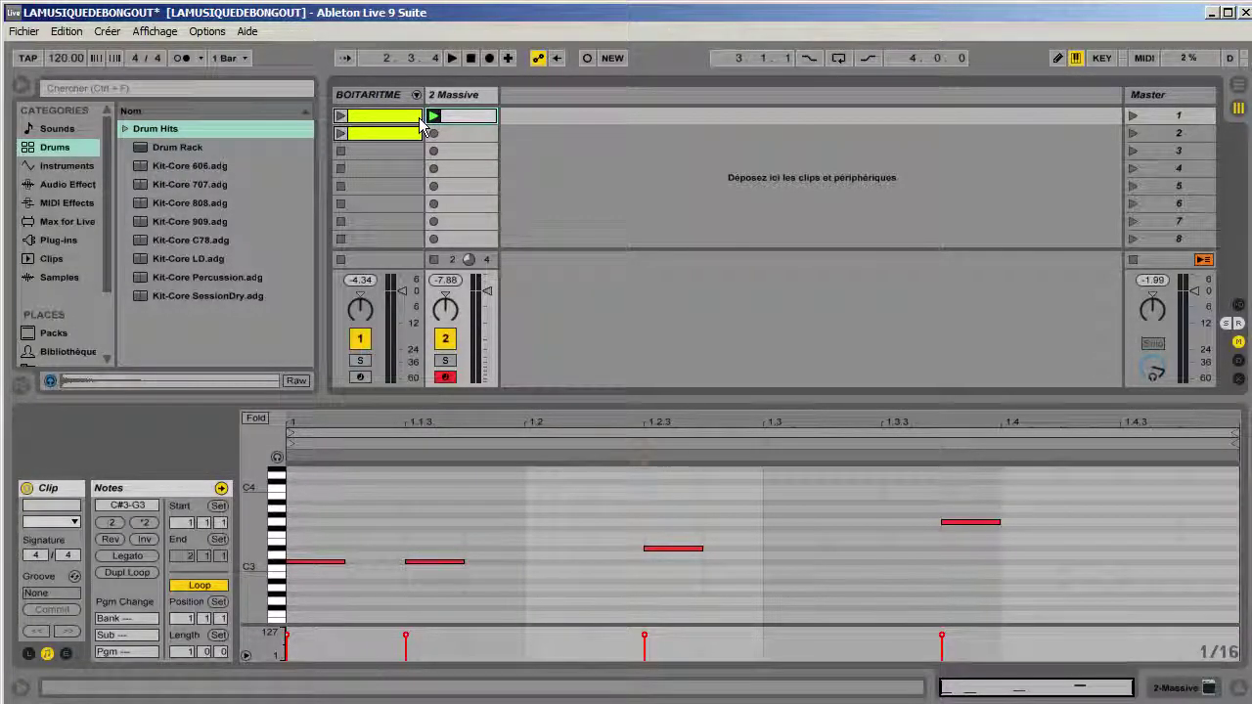
left_click(342, 152)
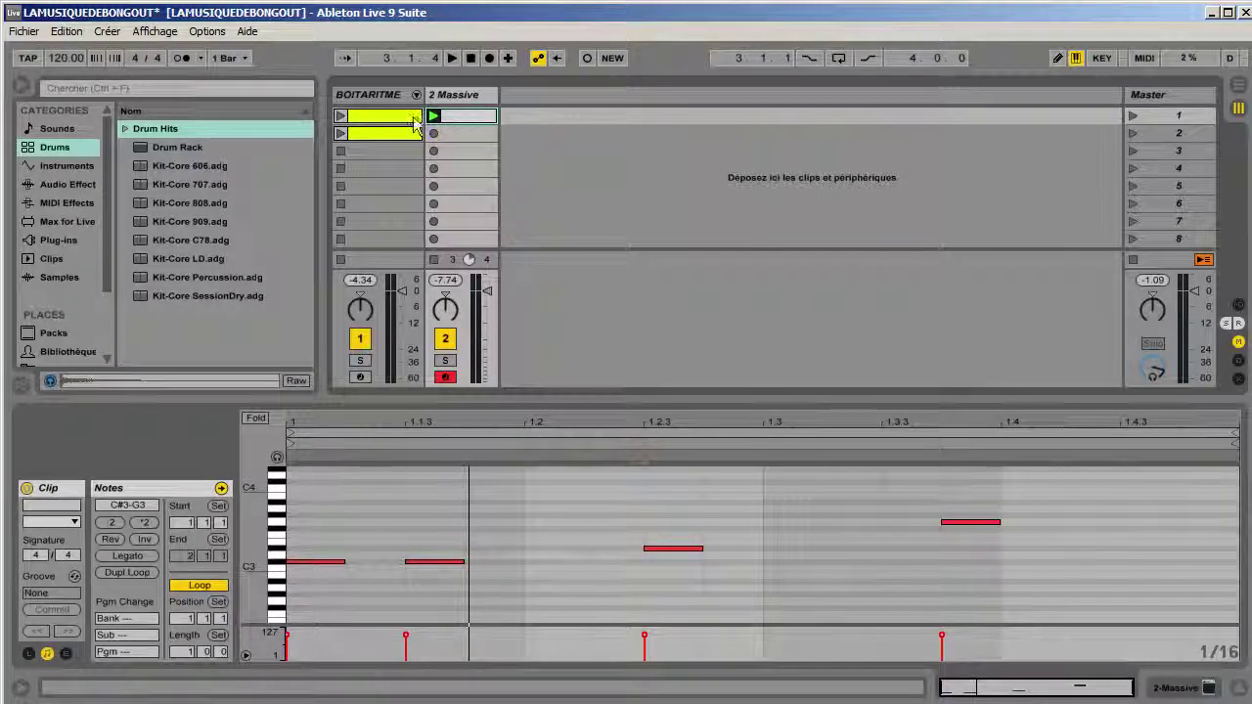
left_click(342, 134)
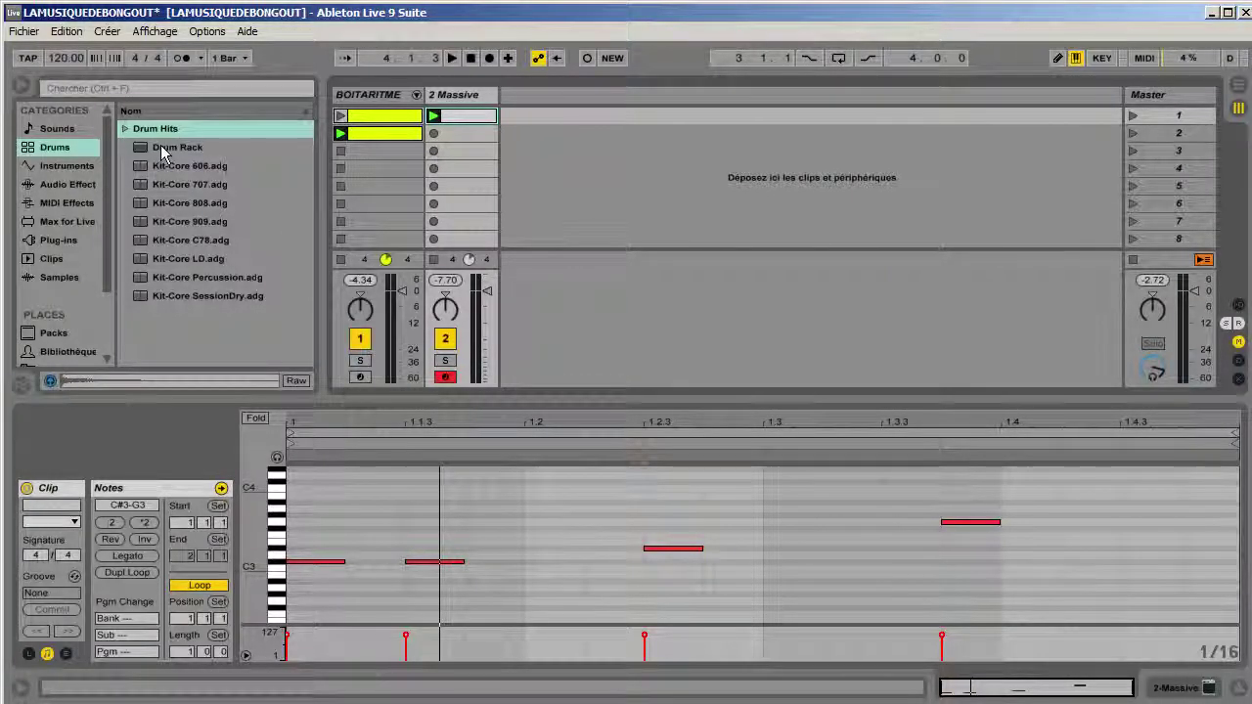
left_click(396, 134)
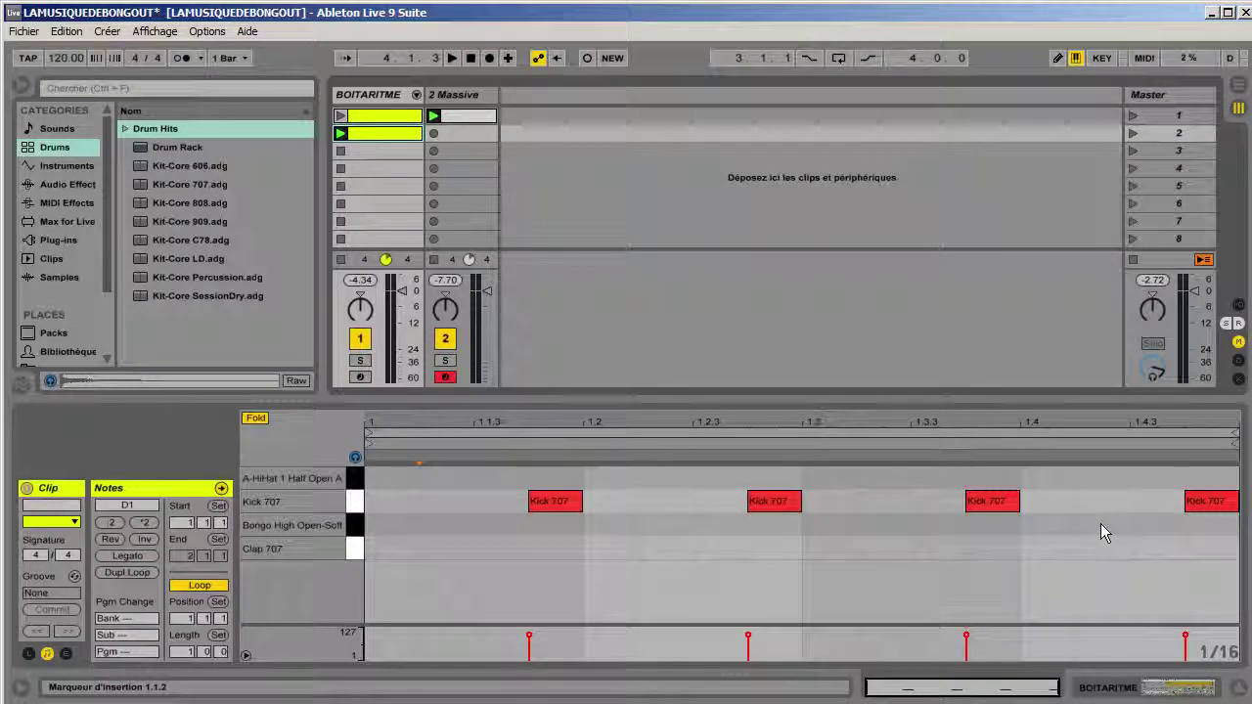